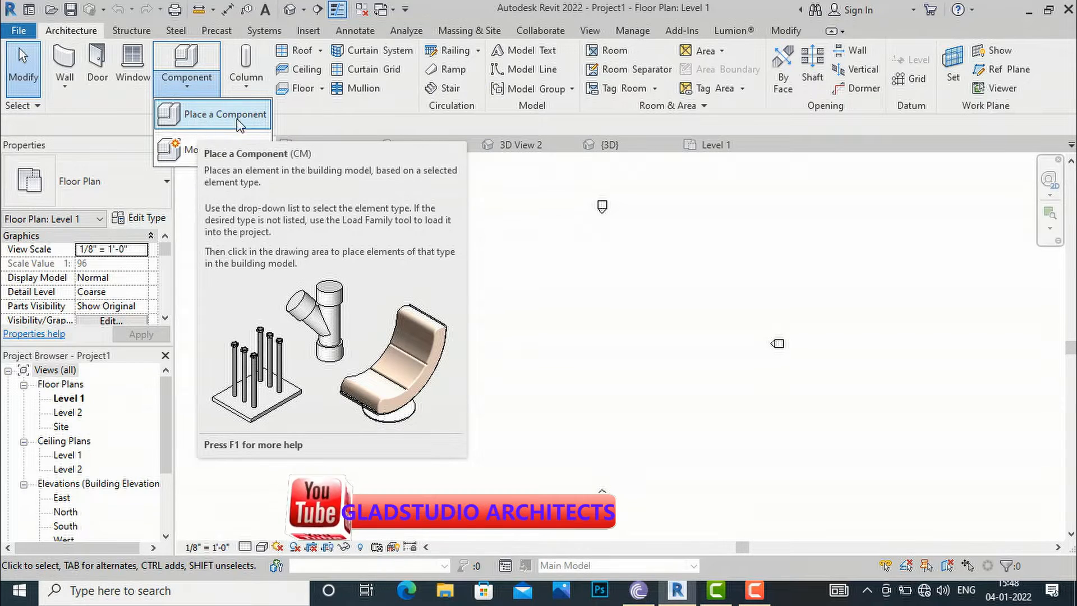
Step: Place three Desk 60" x 30" components in a column on the Level 1 floor plan
{"action": "left_click", "coordinate": [570, 231]}
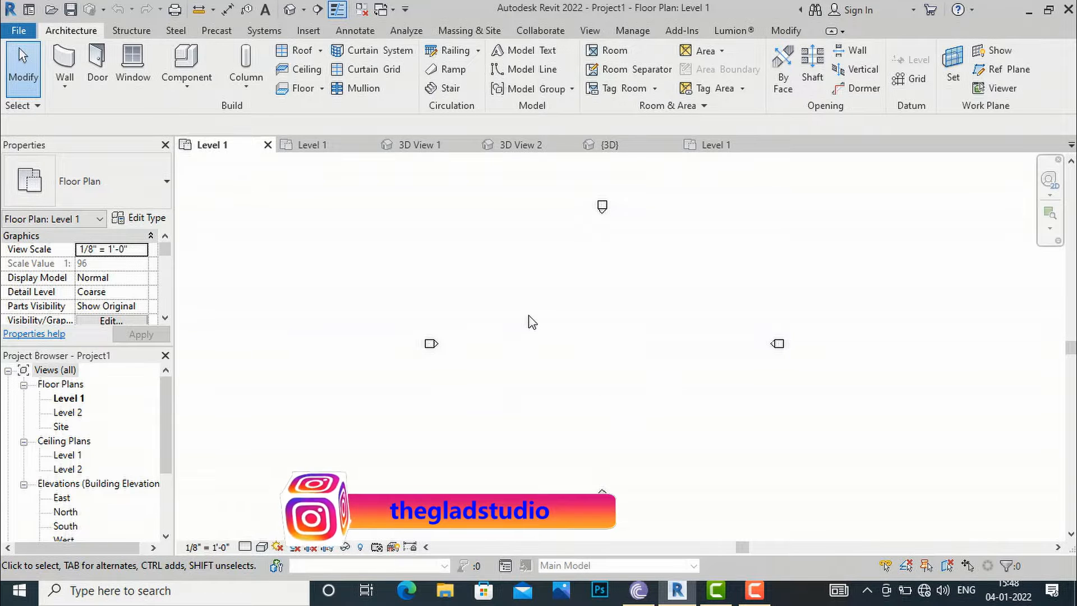
{"action": "left_click", "coordinate": [188, 85]}
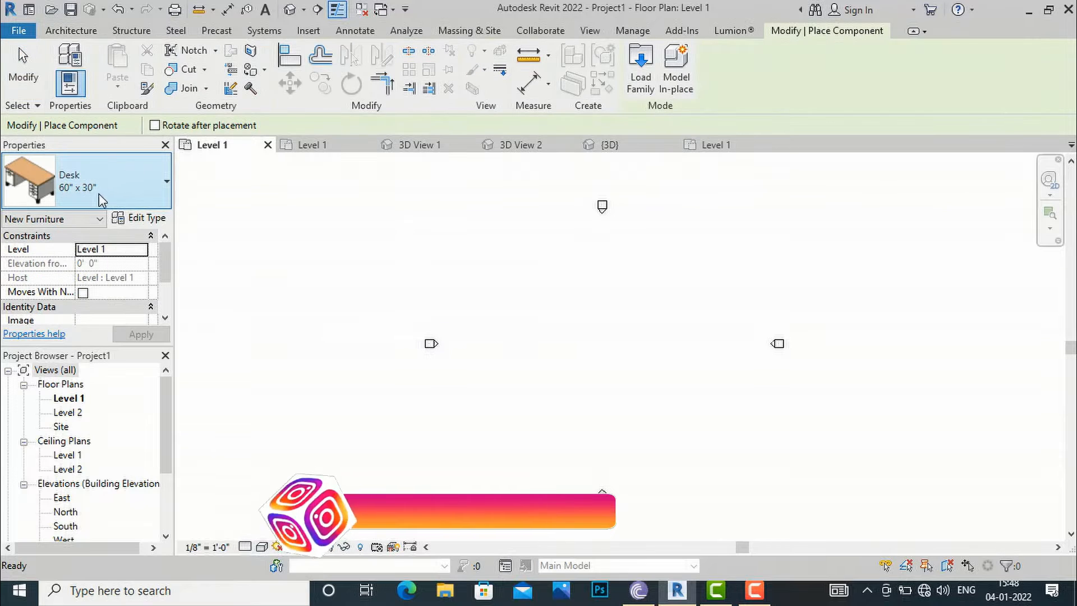
{"action": "left_click", "coordinate": [105, 196]}
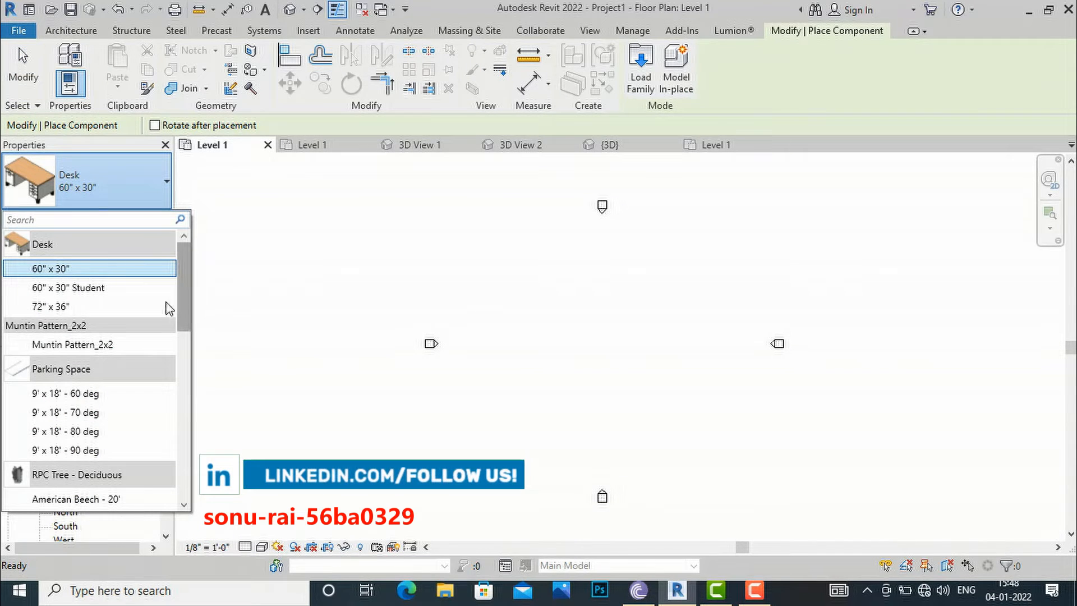
{"action": "left_click", "coordinate": [62, 270]}
{"action": "scroll", "coordinate": [519, 295], "scroll_direction": "up", "scroll_amount": 3}
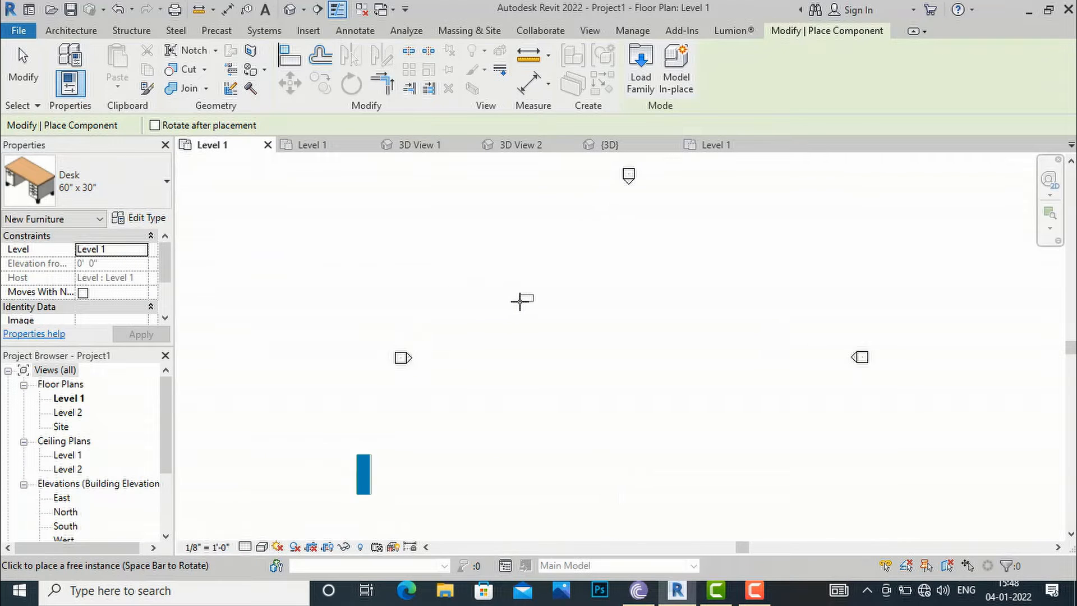
{"action": "left_click", "coordinate": [518, 291]}
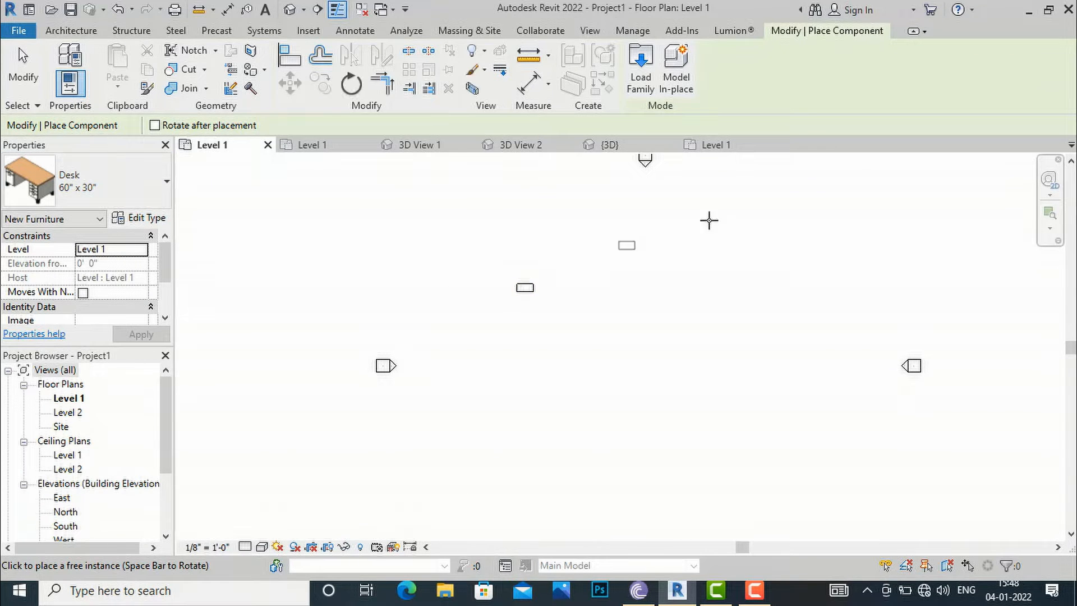
{"action": "scroll", "coordinate": [524, 281], "scroll_direction": "up", "scroll_amount": 2}
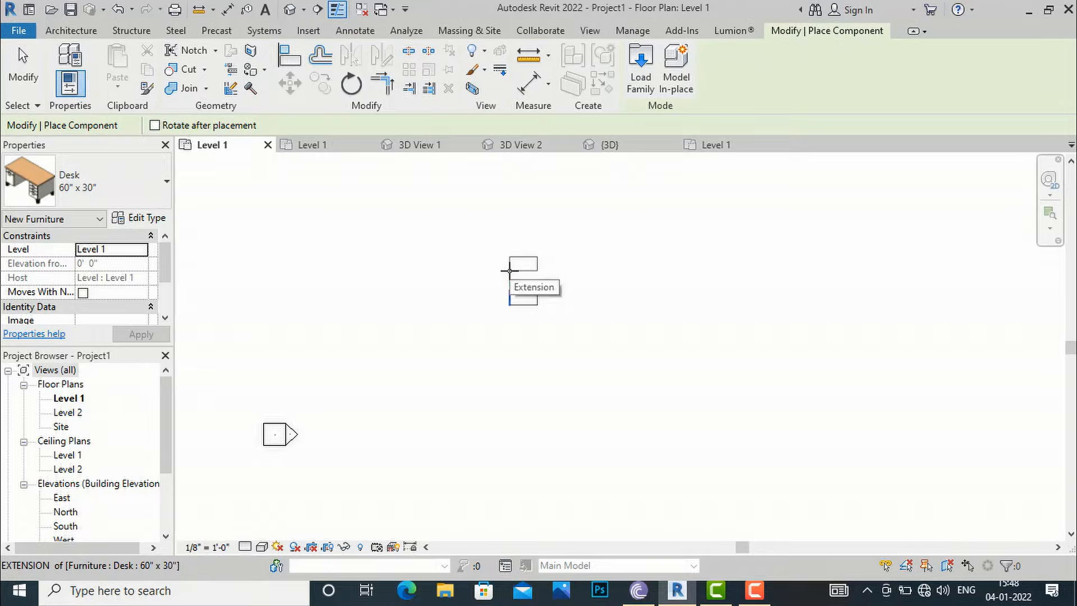
{"action": "left_click", "coordinate": [511, 271]}
{"action": "left_click", "coordinate": [510, 230]}
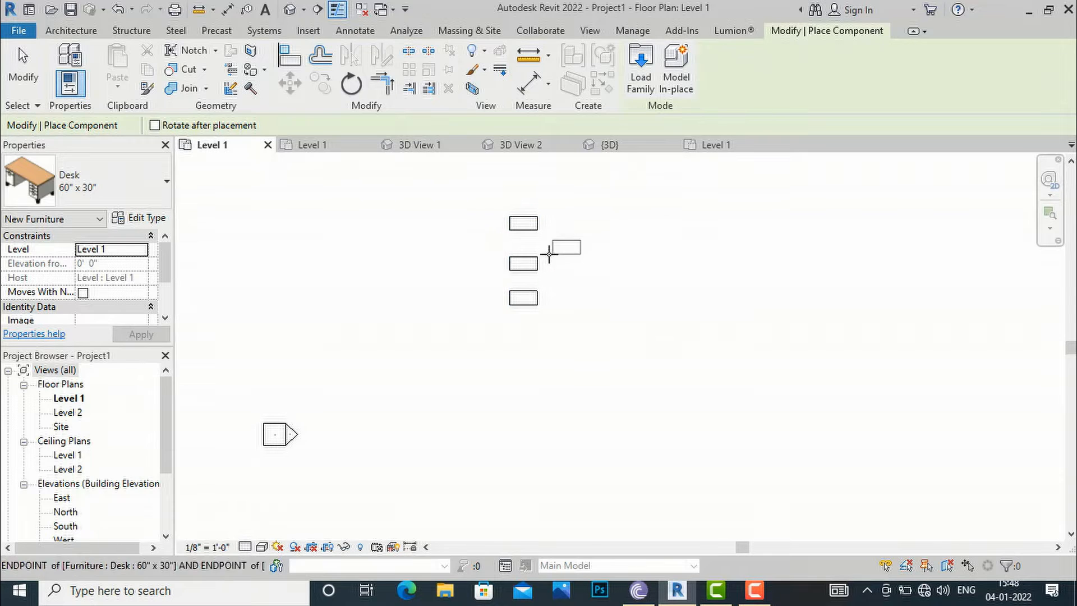
Step: Open the default 3D view and place a fourth 60" x 30" desk in line with the other three
{"action": "left_click", "coordinate": [289, 9]}
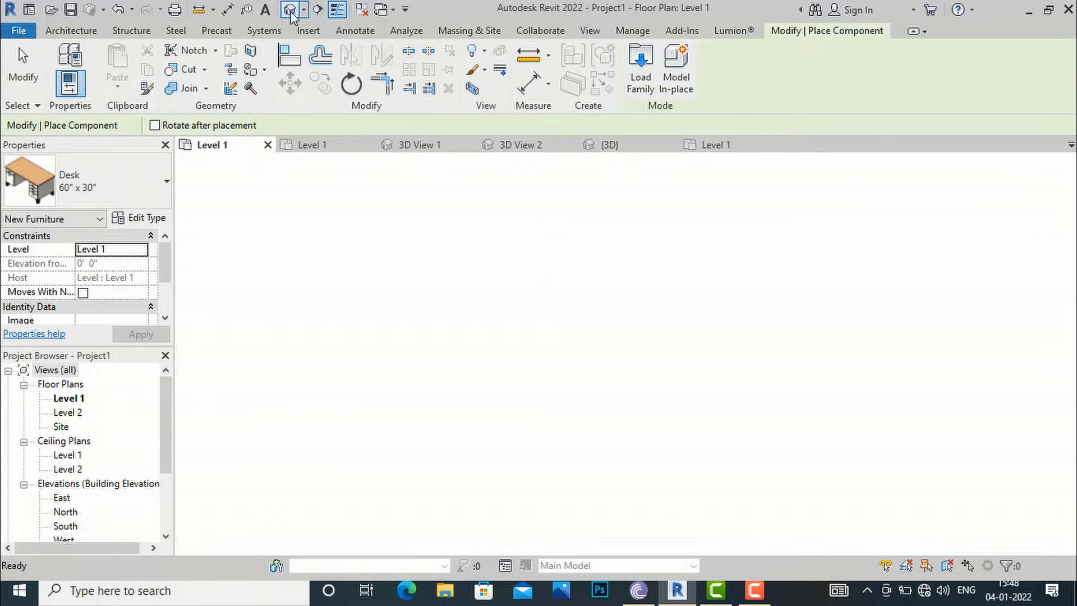
{"action": "scroll", "coordinate": [561, 286], "scroll_direction": "up", "scroll_amount": 5}
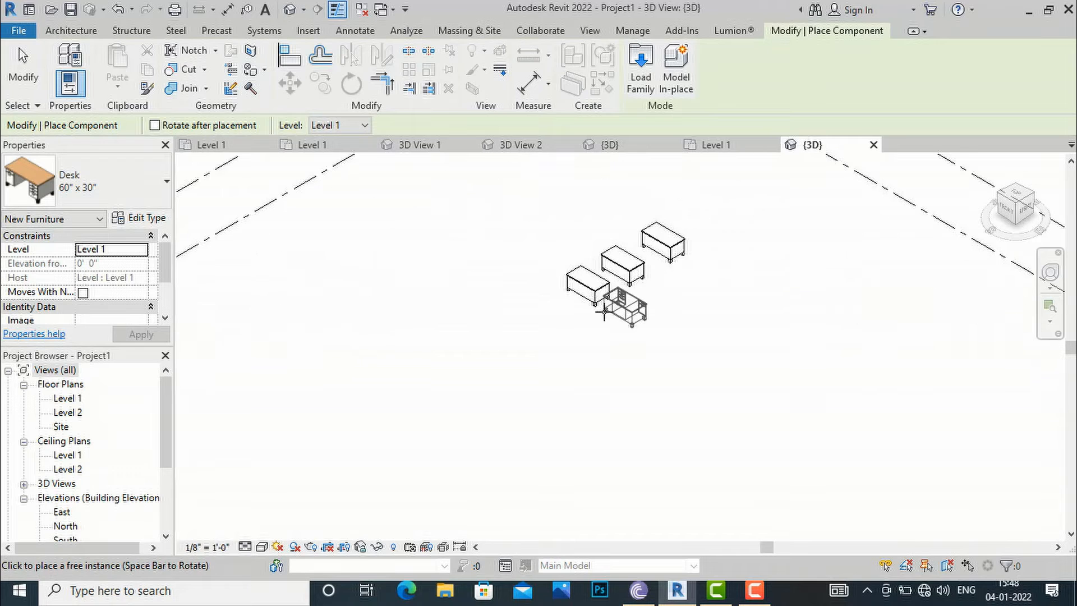
{"action": "left_click", "coordinate": [519, 327]}
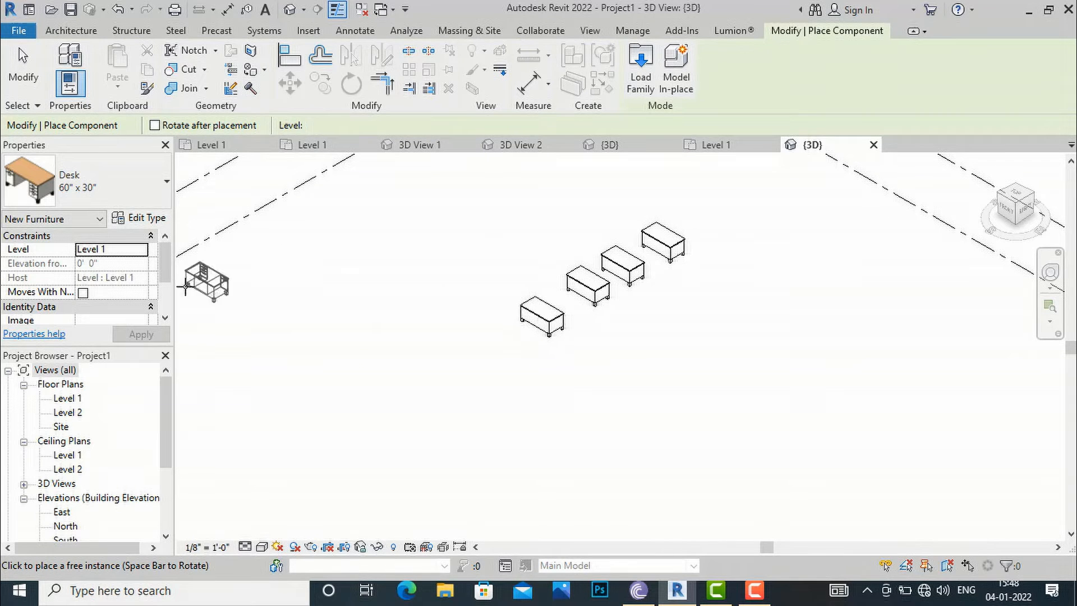
Step: Place three RPC Tree - Deciduous components of type American Beech - 20' around the row of desks
{"action": "left_click", "coordinate": [157, 189]}
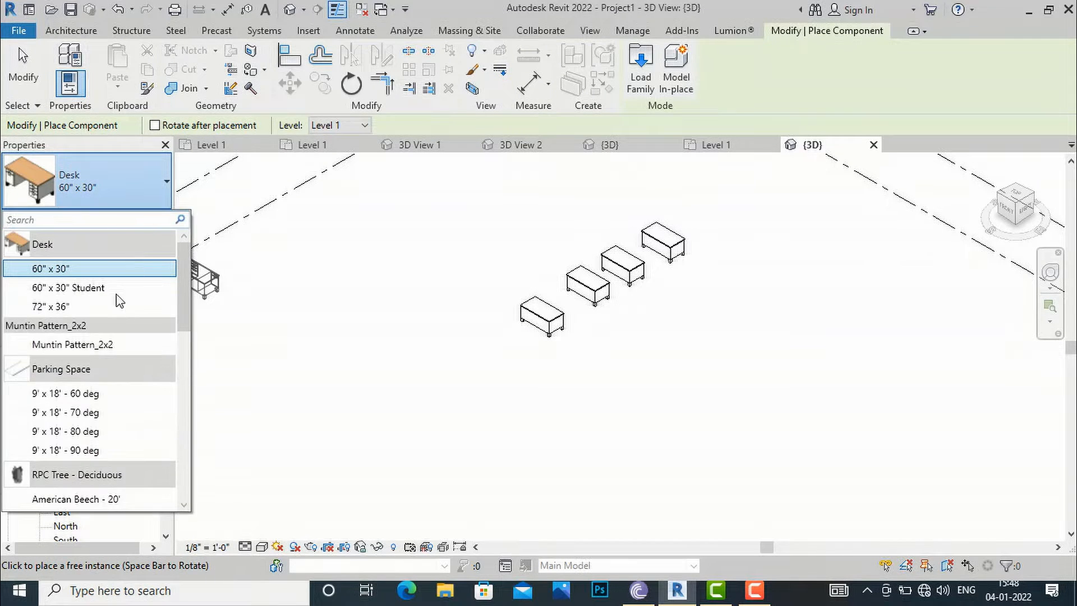
{"action": "scroll", "coordinate": [82, 400], "scroll_direction": "down", "scroll_amount": 3}
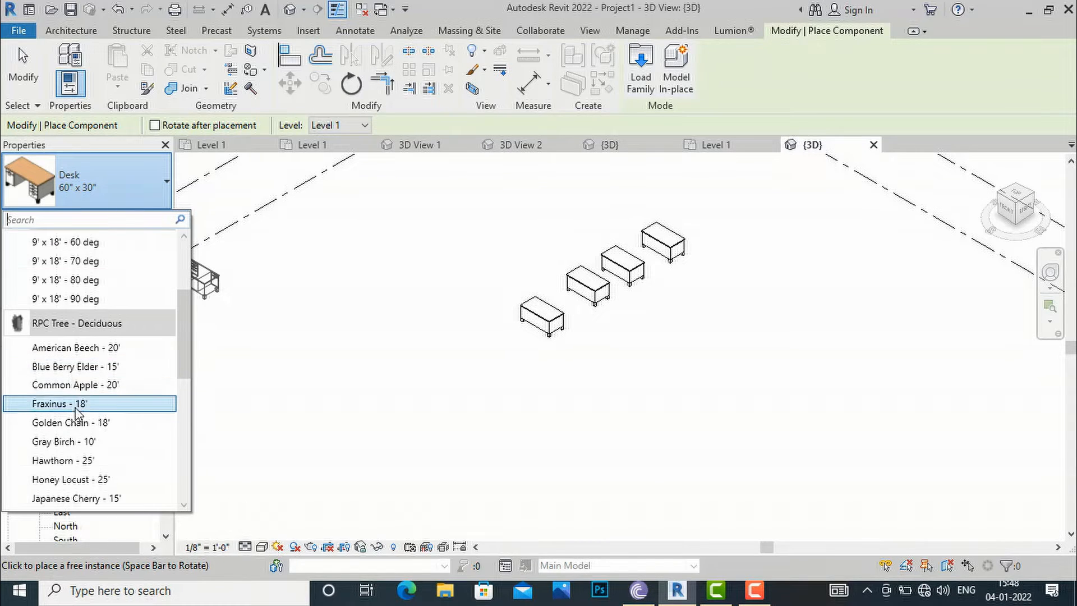
{"action": "left_click", "coordinate": [79, 347]}
{"action": "left_click", "coordinate": [449, 383]}
{"action": "left_click", "coordinate": [663, 429]}
{"action": "left_click", "coordinate": [779, 386]}
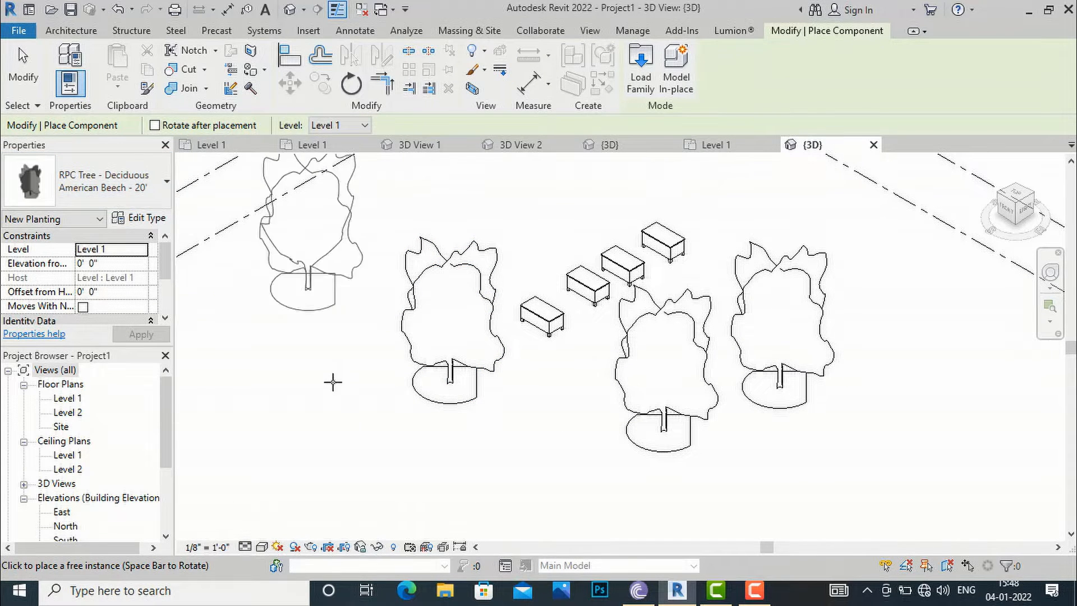
Step: Browse the English-Imperial library's category folders for loadable families, and leave without loading one
{"action": "left_click", "coordinate": [310, 32]}
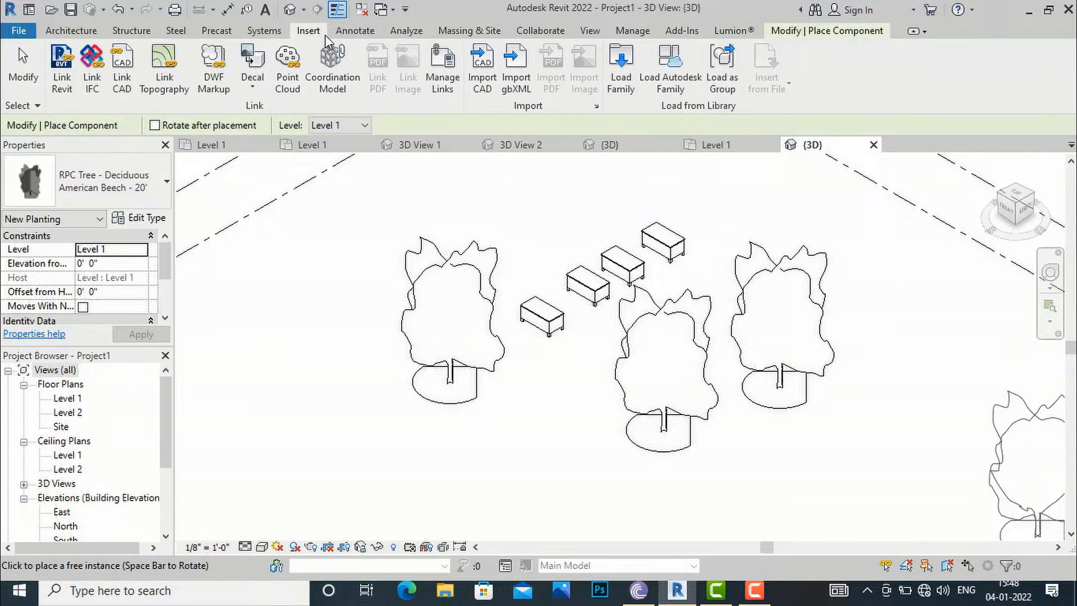
{"action": "left_click", "coordinate": [621, 89]}
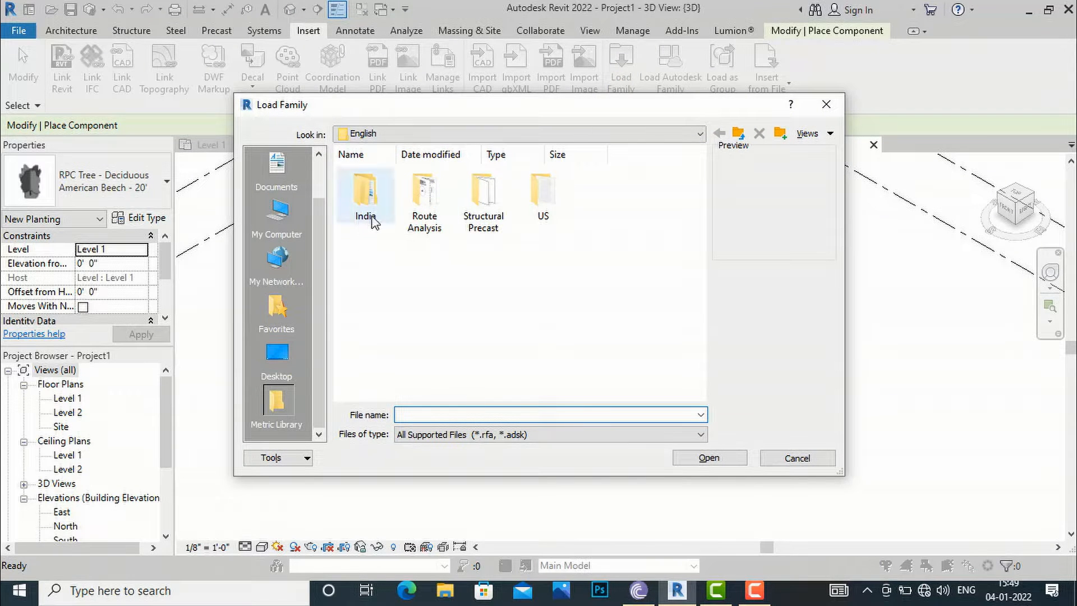
{"action": "left_click", "coordinate": [389, 135]}
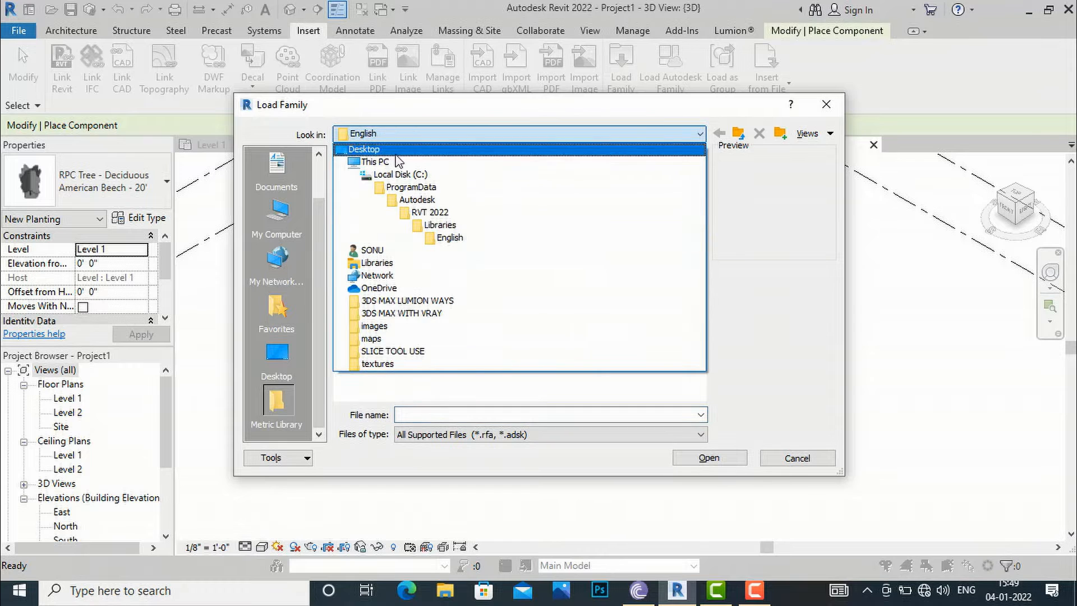
{"action": "left_click", "coordinate": [442, 233]}
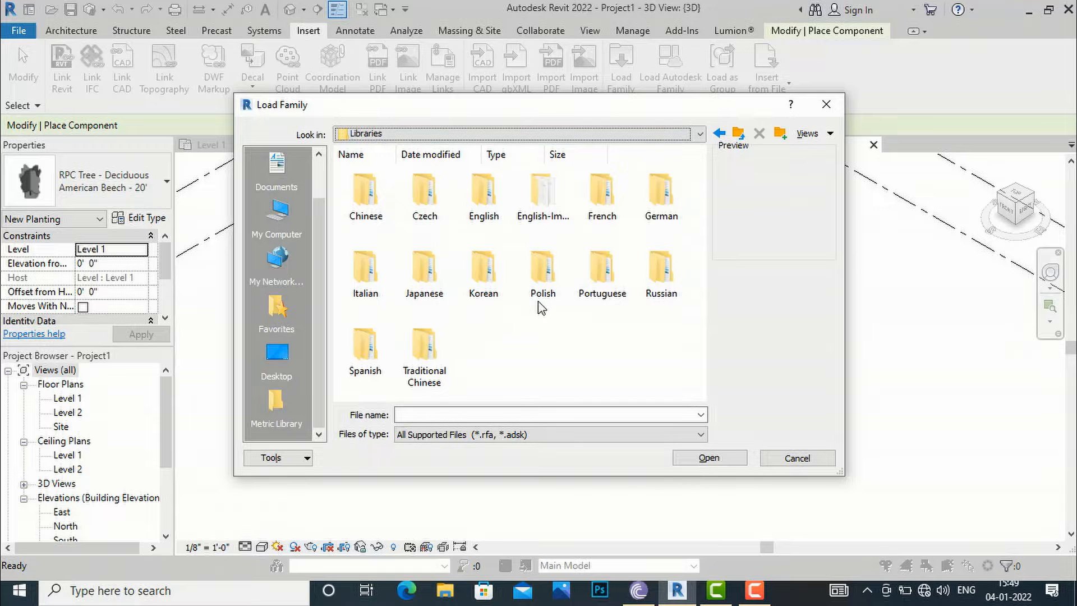
{"action": "double_click", "coordinate": [529, 219]}
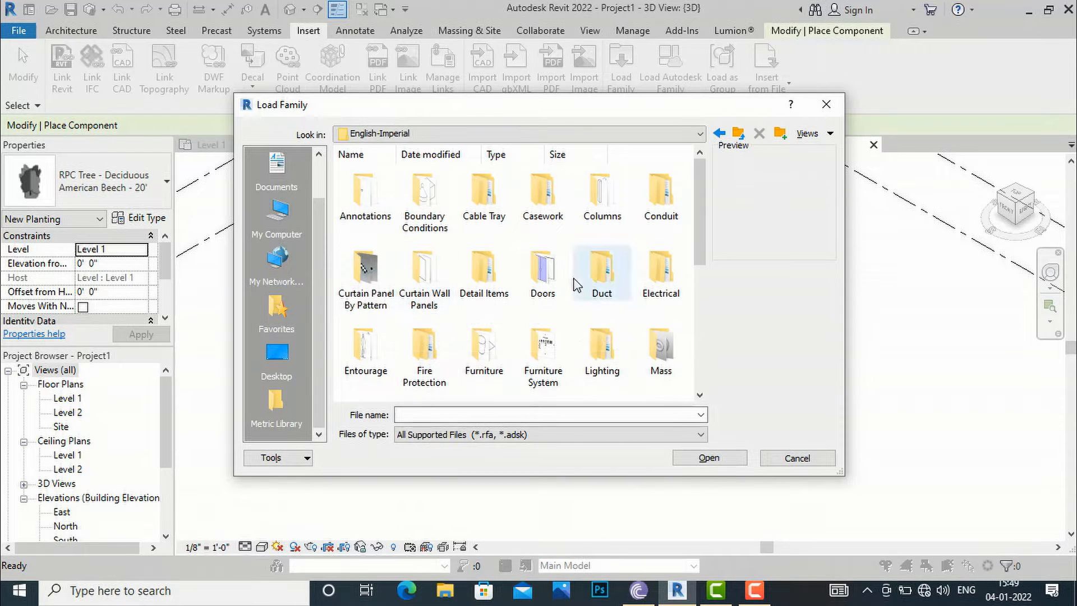
{"action": "left_click", "coordinate": [545, 292]}
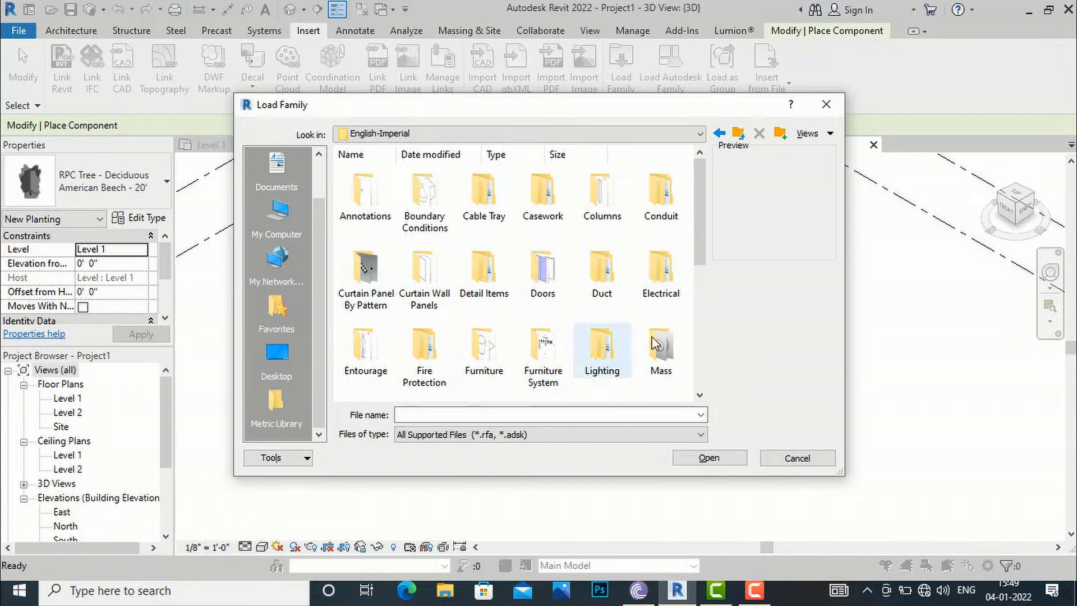
{"action": "left_click", "coordinate": [824, 105]}
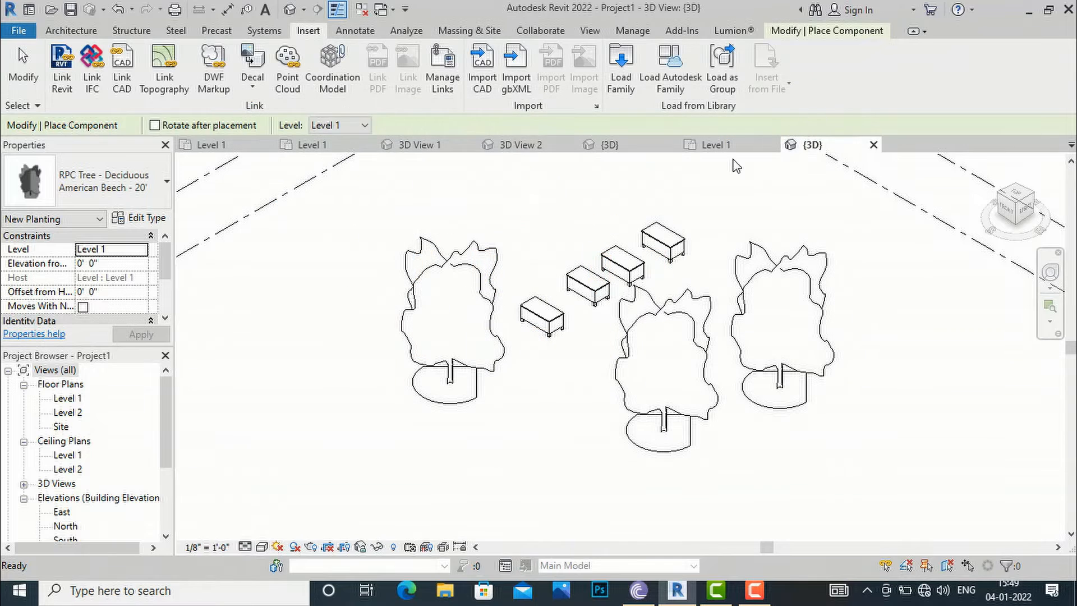
Step: View the placed desks and trees in the Level 1 floor plan and end the component placement
{"action": "double_click", "coordinate": [67, 398]}
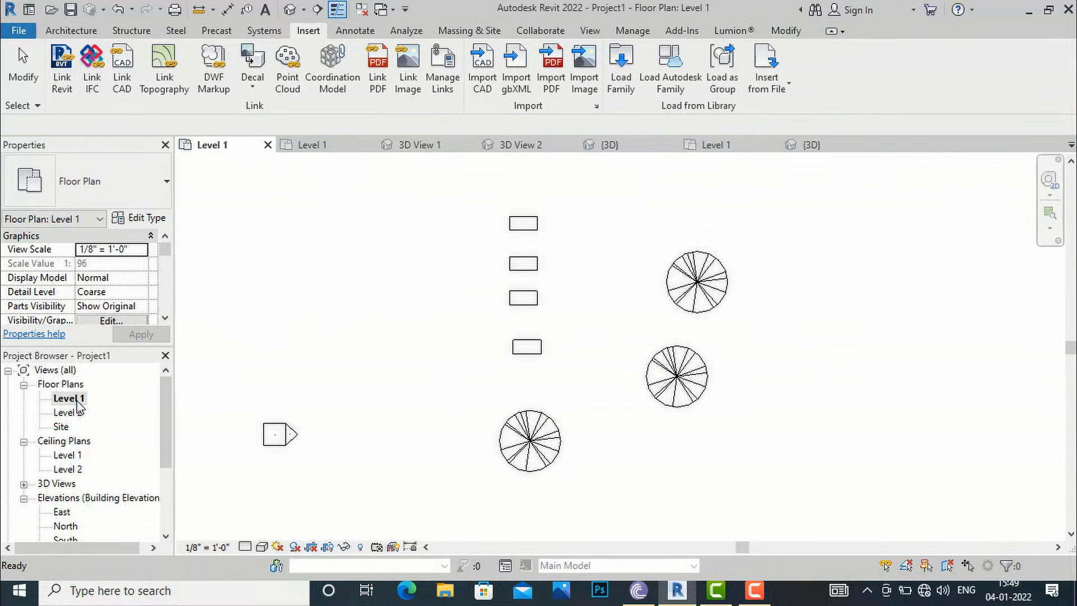
{"action": "key", "text": "Escape"}
{"action": "scroll", "coordinate": [496, 256], "scroll_direction": "up", "scroll_amount": 2}
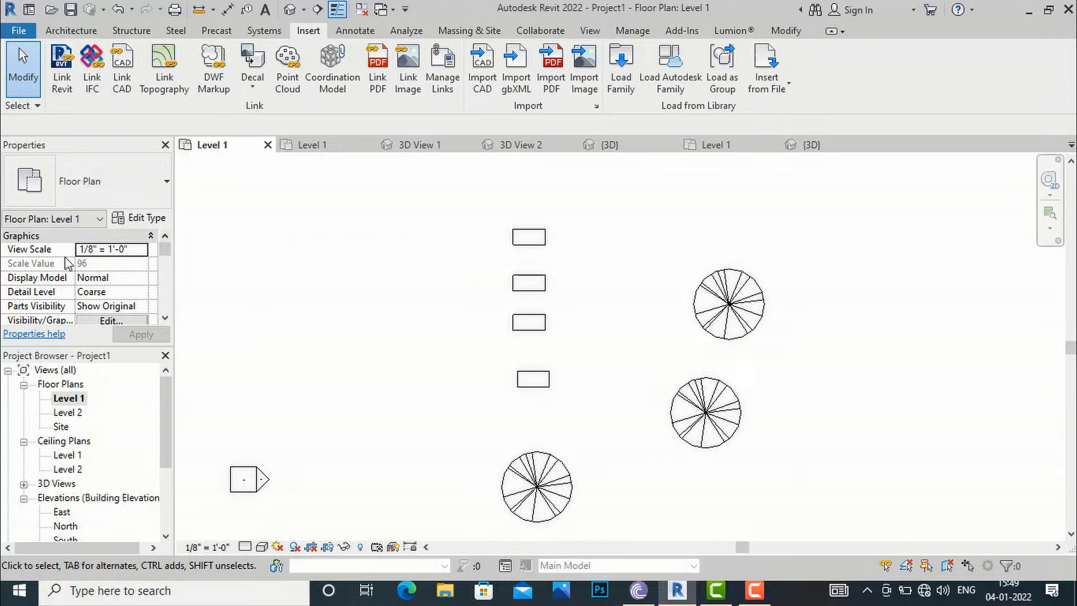
{"action": "double_click", "coordinate": [68, 399]}
Step: Look through the open Row house views, and examine the curved seating and oval table in the restaurant project's 3D View 2
{"action": "left_click", "coordinate": [811, 145]}
{"action": "left_click", "coordinate": [732, 146]}
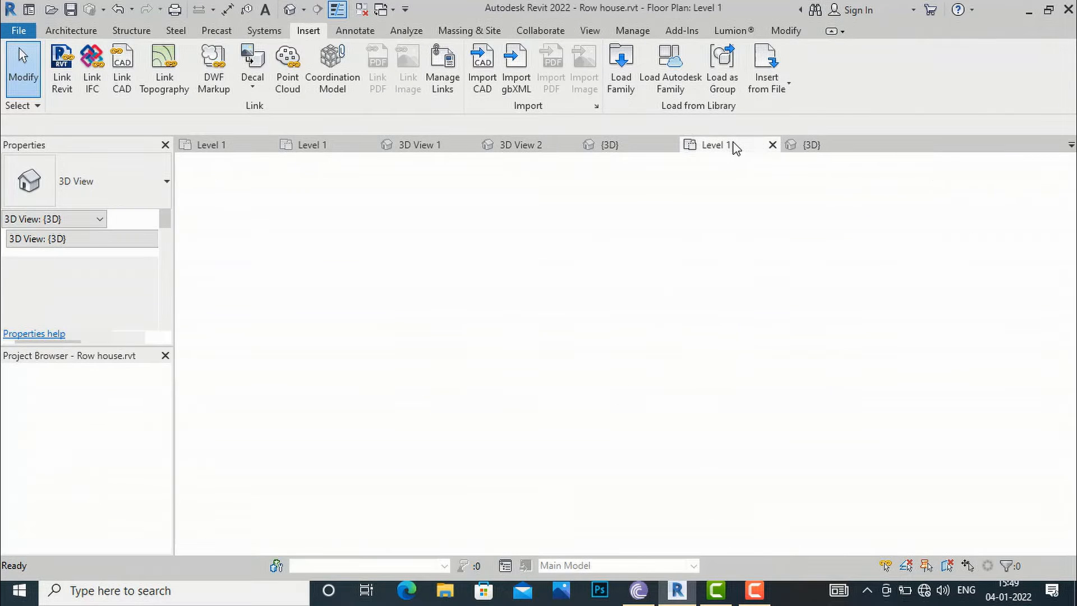
{"action": "left_click", "coordinate": [633, 147]}
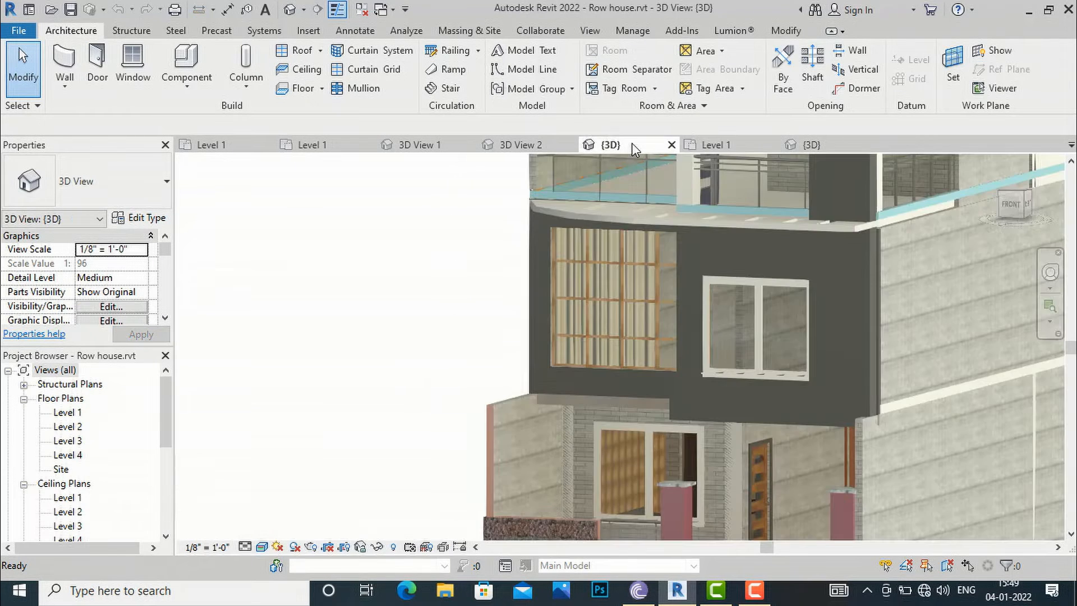
{"action": "left_click", "coordinate": [505, 148]}
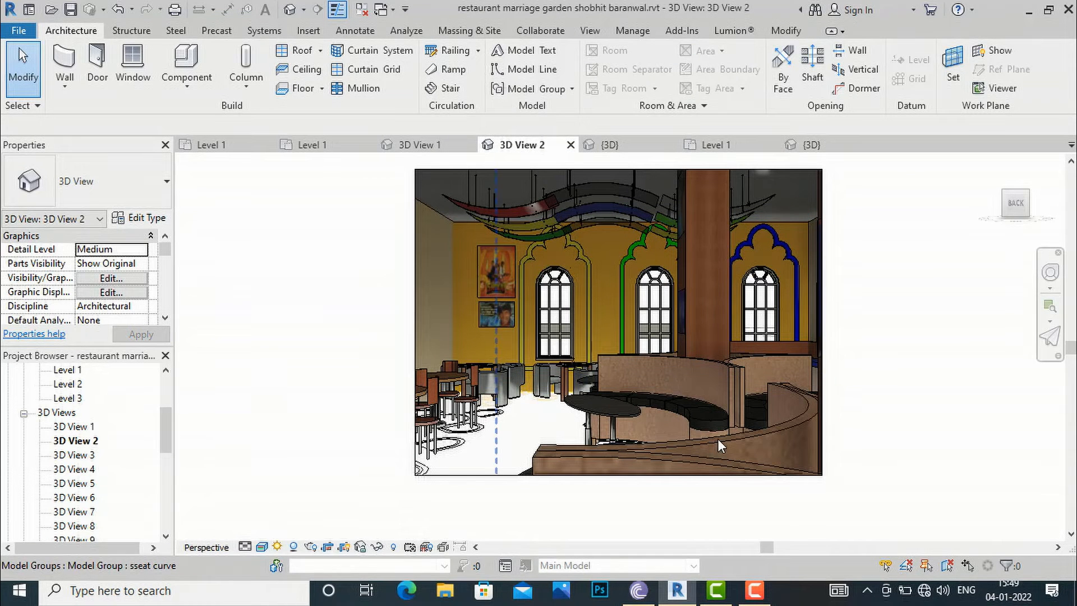
{"action": "scroll", "coordinate": [687, 411], "scroll_direction": "up", "scroll_amount": 4}
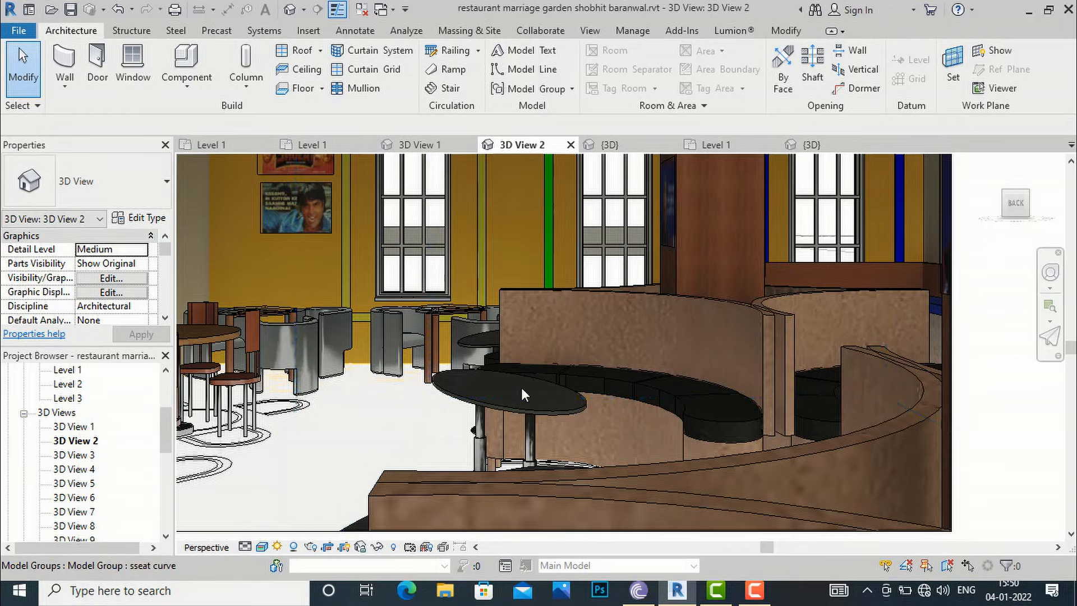
{"action": "scroll", "coordinate": [549, 328], "scroll_direction": "down", "scroll_amount": 3}
{"action": "scroll", "coordinate": [648, 338], "scroll_direction": "up", "scroll_amount": 2}
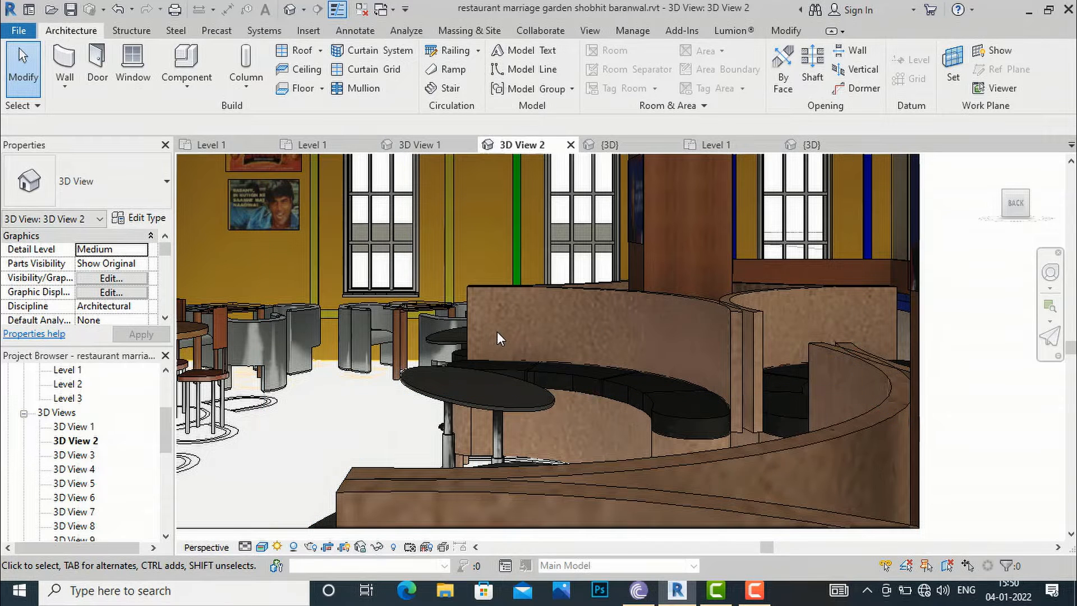
{"action": "scroll", "coordinate": [58, 413], "scroll_direction": "up", "scroll_amount": 2}
{"action": "scroll", "coordinate": [57, 412], "scroll_direction": "up", "scroll_amount": 1}
Step: Open the restaurant project's Level 1 floor plan and inspect the curved seating groups in plan
{"action": "double_click", "coordinate": [62, 412]}
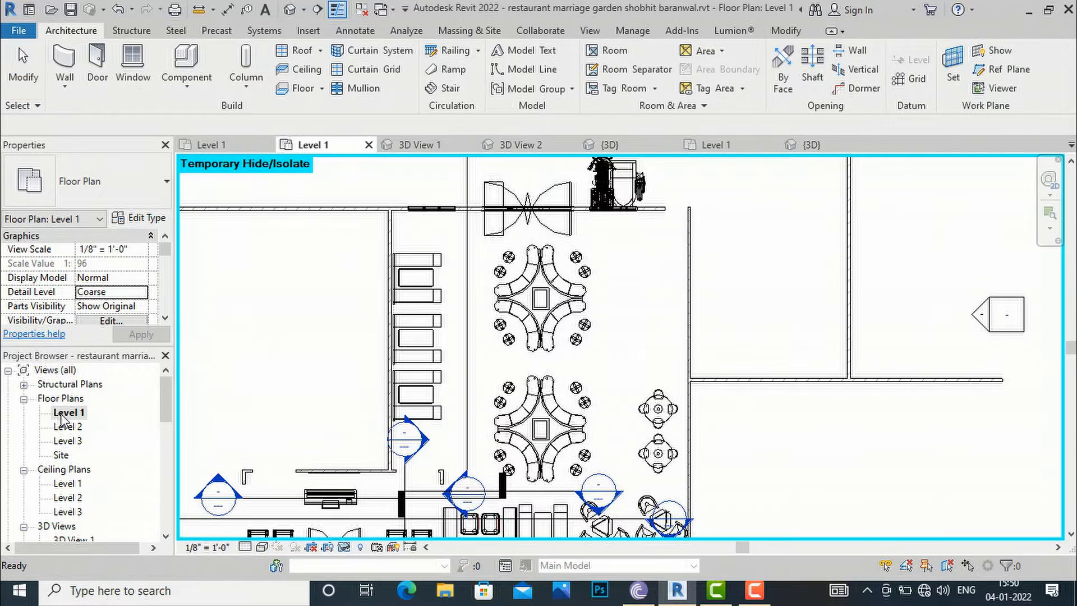
{"action": "scroll", "coordinate": [516, 335], "scroll_direction": "up", "scroll_amount": 2}
{"action": "scroll", "coordinate": [502, 216], "scroll_direction": "up", "scroll_amount": 1}
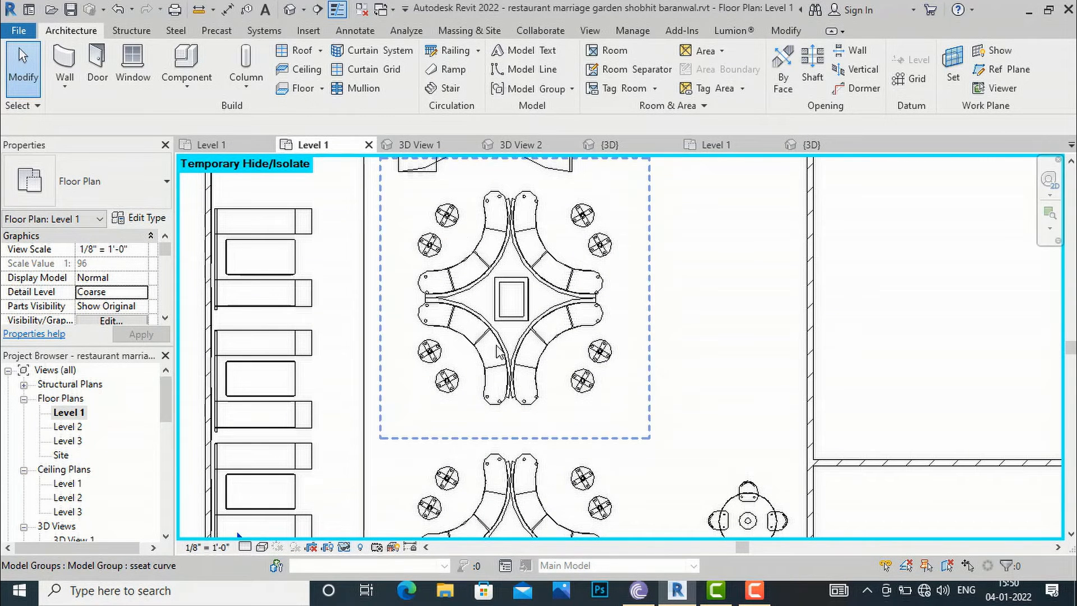
Step: Place one 108_Ottoman component in the open space between the upper curved seating group and the long wall east of it
{"action": "left_click", "coordinate": [187, 81]}
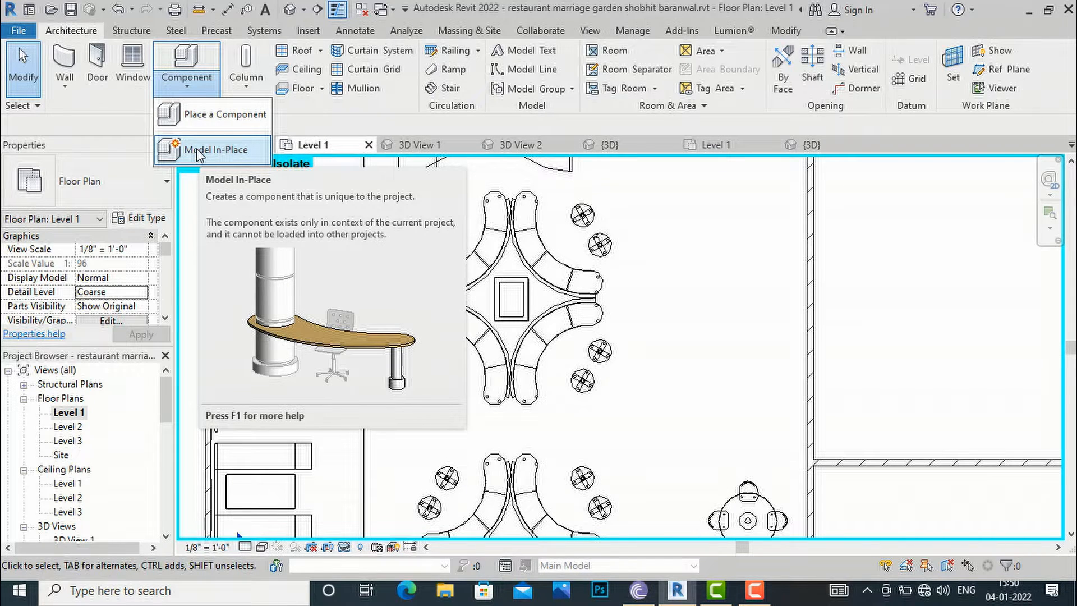
{"action": "scroll", "coordinate": [658, 331], "scroll_direction": "down", "scroll_amount": 1}
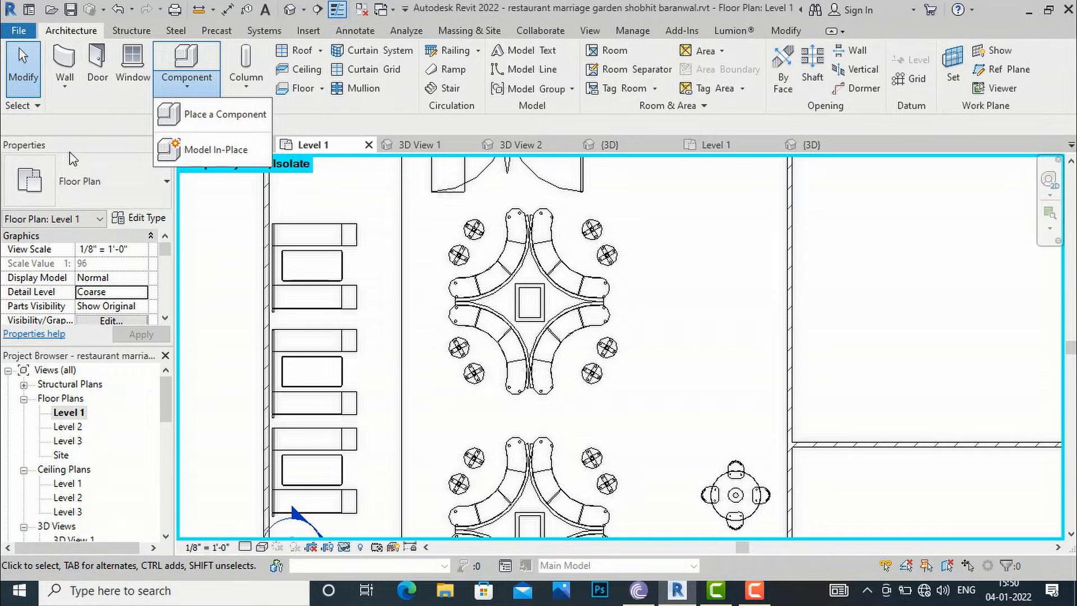
{"action": "left_click", "coordinate": [199, 127]}
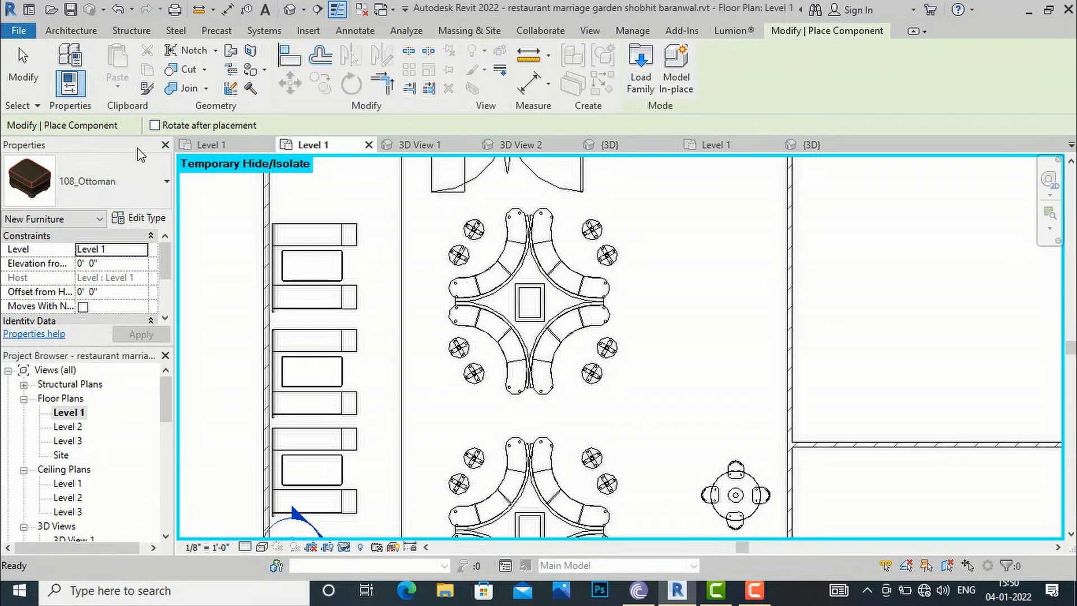
{"action": "left_click", "coordinate": [117, 190]}
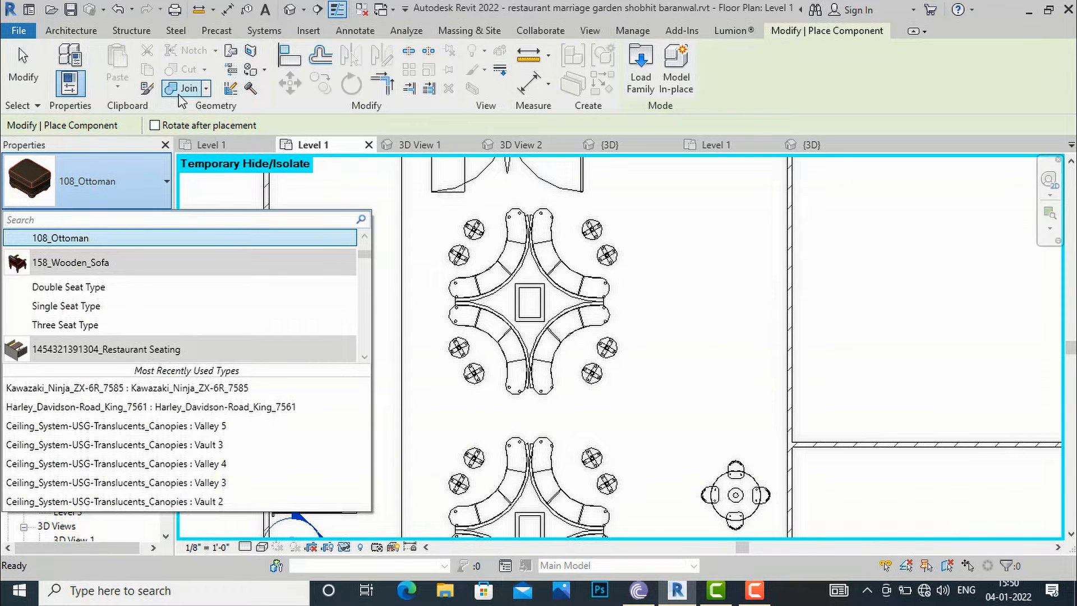
{"action": "left_click", "coordinate": [660, 277]}
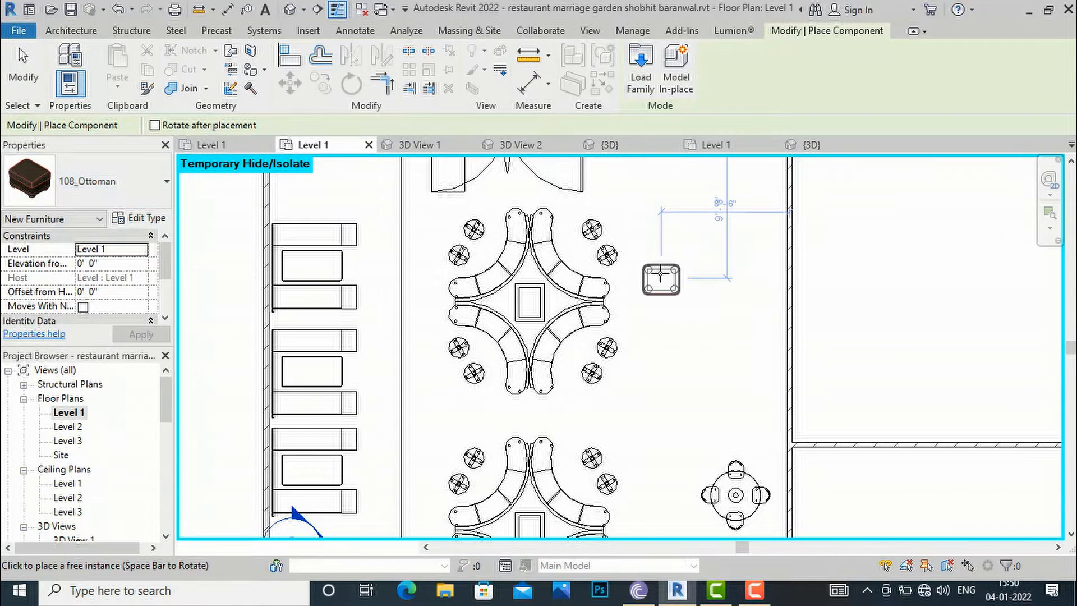
{"action": "left_click", "coordinate": [660, 279]}
{"action": "key", "text": "Escape"}
{"action": "key", "text": "Escape"}
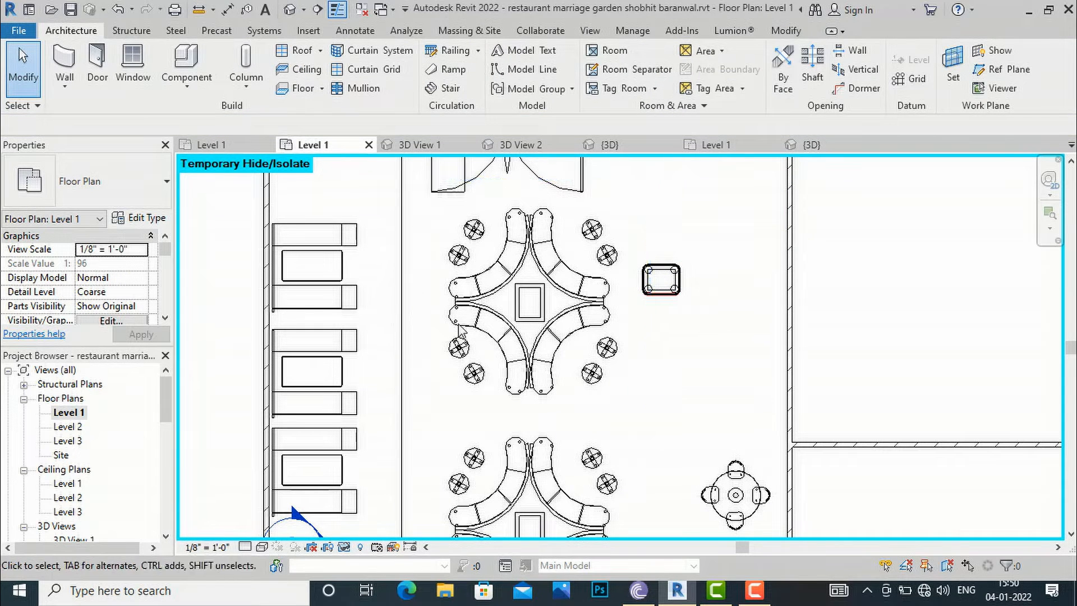
Step: View the curved seating groups together with the surrounding rooms in the restaurant's Level 1 floor plan
{"action": "left_click", "coordinate": [187, 80]}
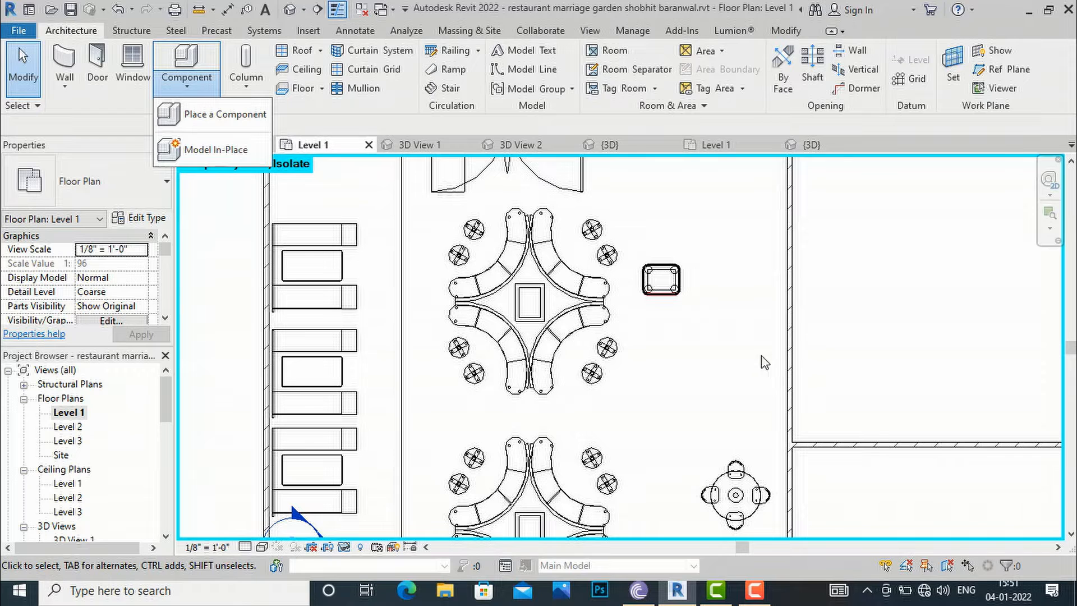
{"action": "scroll", "coordinate": [707, 349], "scroll_direction": "down", "scroll_amount": 1}
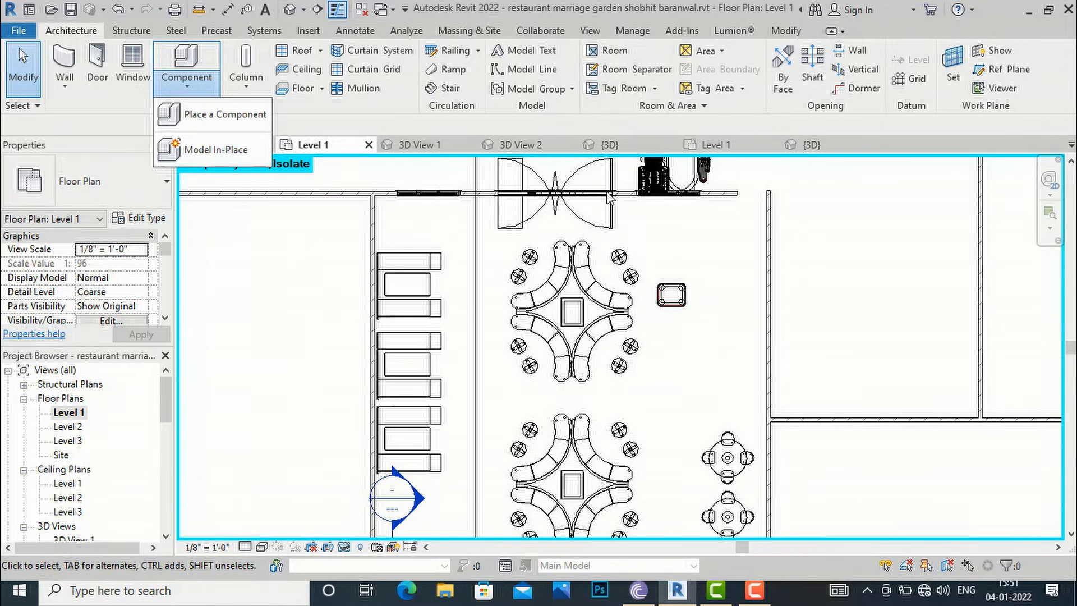
{"action": "scroll", "coordinate": [609, 197], "scroll_direction": "down", "scroll_amount": 1}
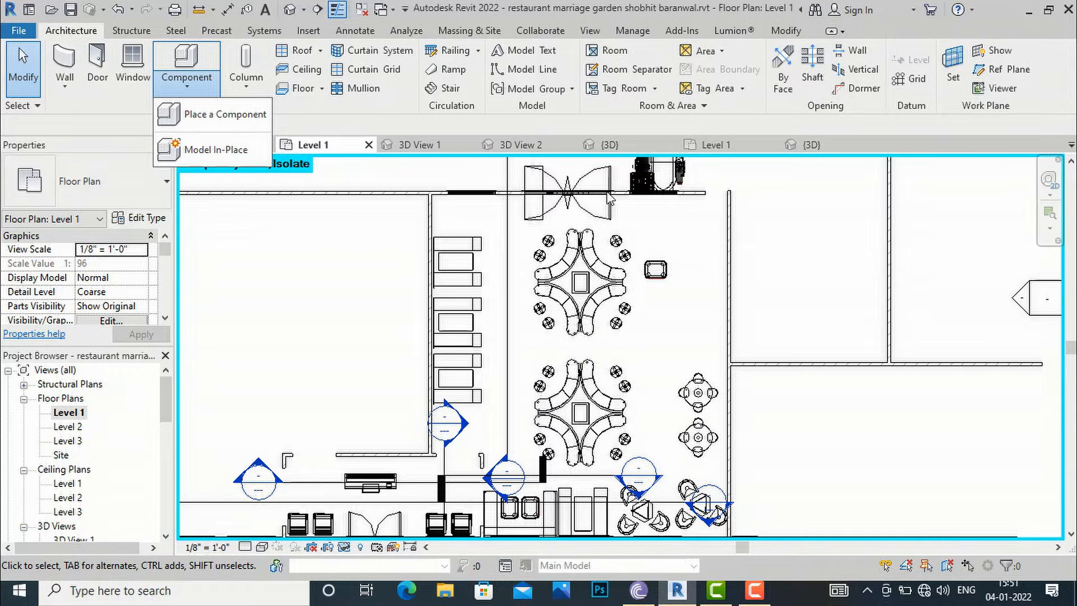
{"action": "left_click", "coordinate": [331, 331]}
{"action": "scroll", "coordinate": [567, 275], "scroll_direction": "down", "scroll_amount": 2}
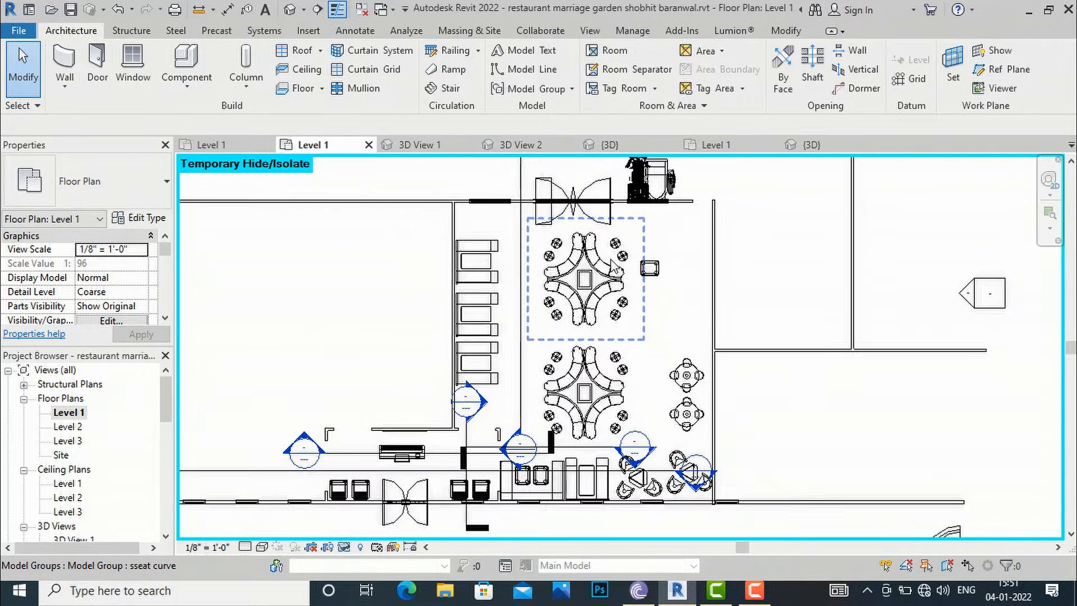
Step: Start an in-place component and examine the available family categories from Air Terminals down to Mass
{"action": "left_click", "coordinate": [191, 83]}
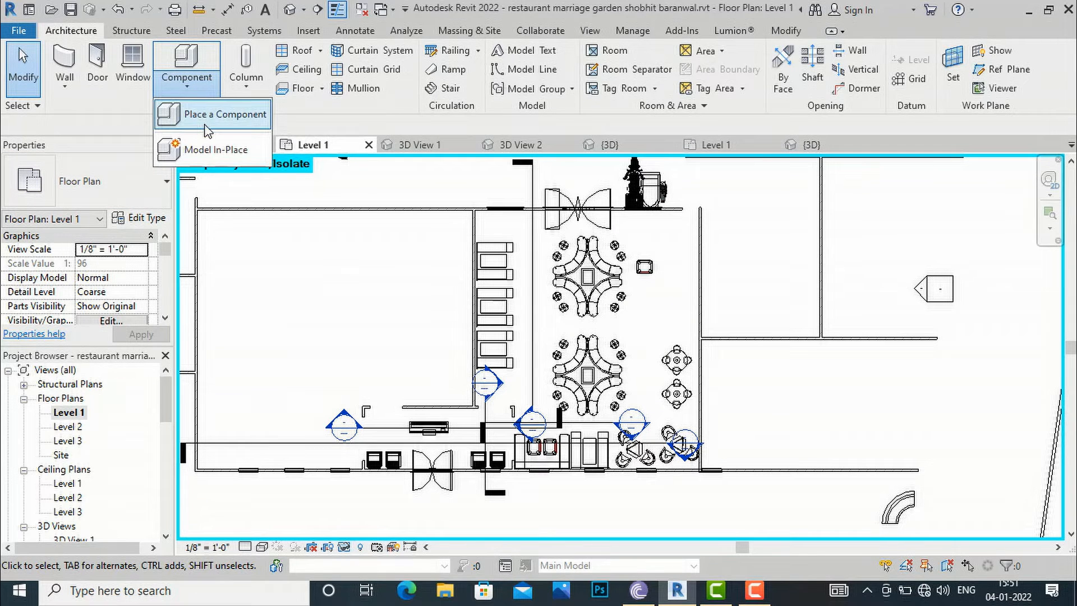
{"action": "left_click", "coordinate": [221, 148]}
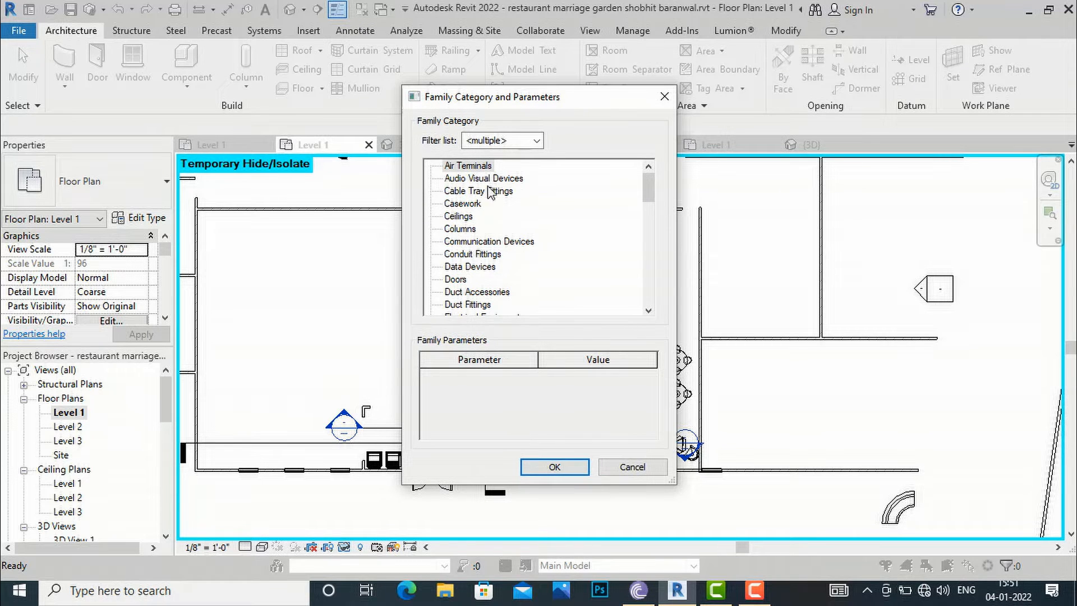
{"action": "scroll", "coordinate": [488, 176], "scroll_direction": "down", "scroll_amount": 1}
{"action": "scroll", "coordinate": [492, 179], "scroll_direction": "up", "scroll_amount": 1}
{"action": "scroll", "coordinate": [513, 267], "scroll_direction": "down", "scroll_amount": 1}
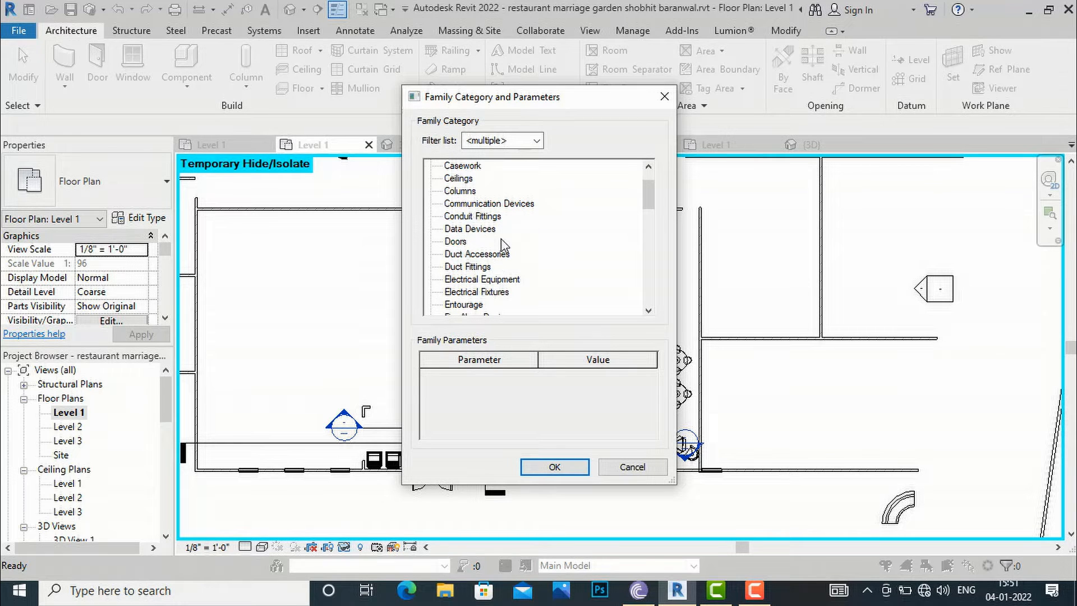
{"action": "scroll", "coordinate": [486, 300], "scroll_direction": "down", "scroll_amount": 1}
{"action": "scroll", "coordinate": [486, 300], "scroll_direction": "down", "scroll_amount": 3}
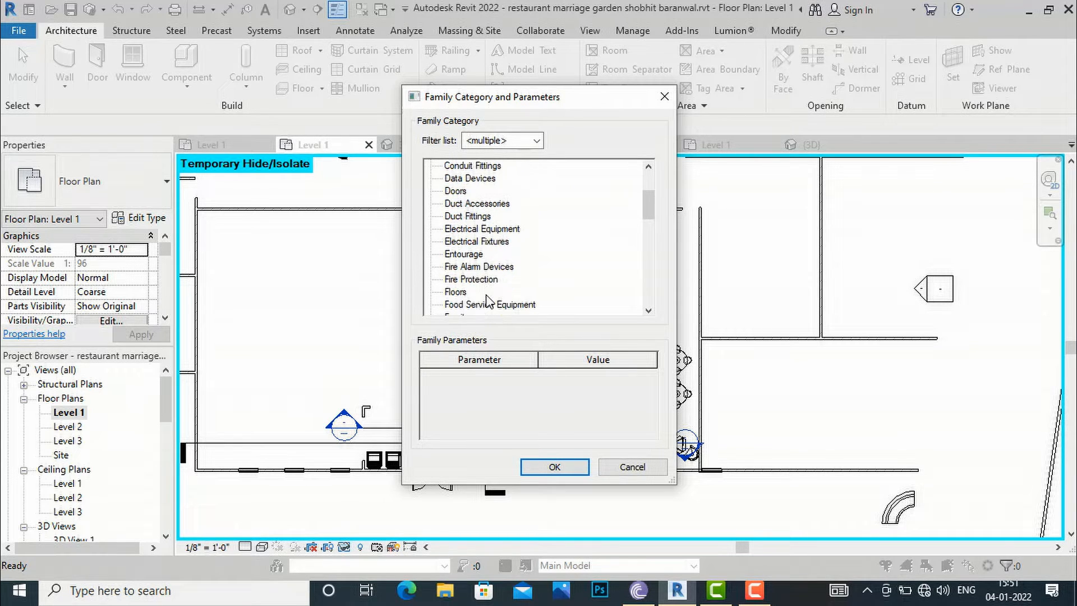
{"action": "scroll", "coordinate": [552, 288], "scroll_direction": "down", "scroll_amount": 2}
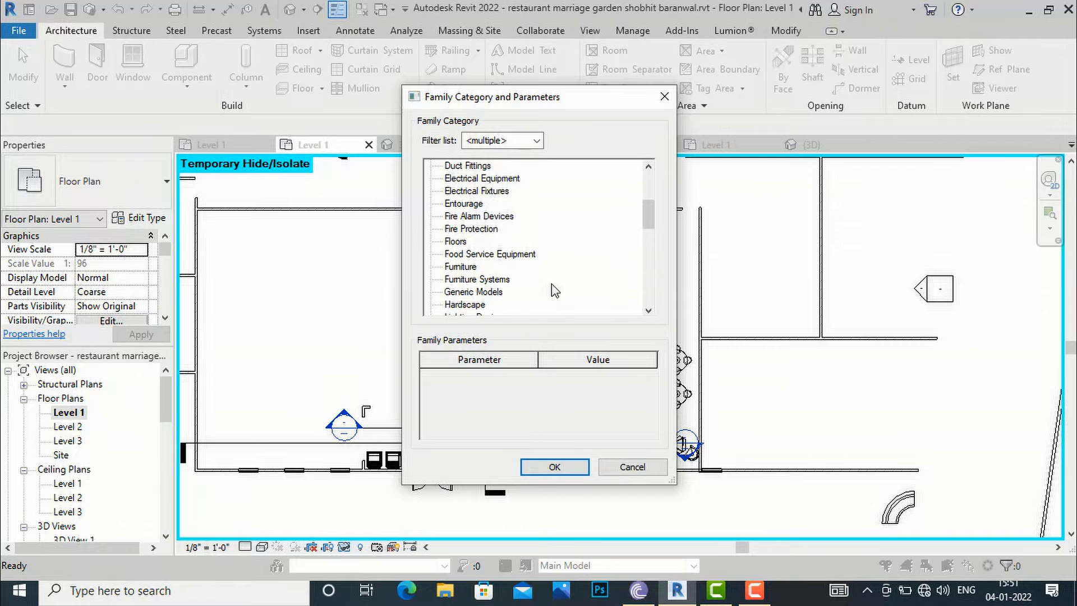
{"action": "scroll", "coordinate": [531, 304], "scroll_direction": "down", "scroll_amount": 1}
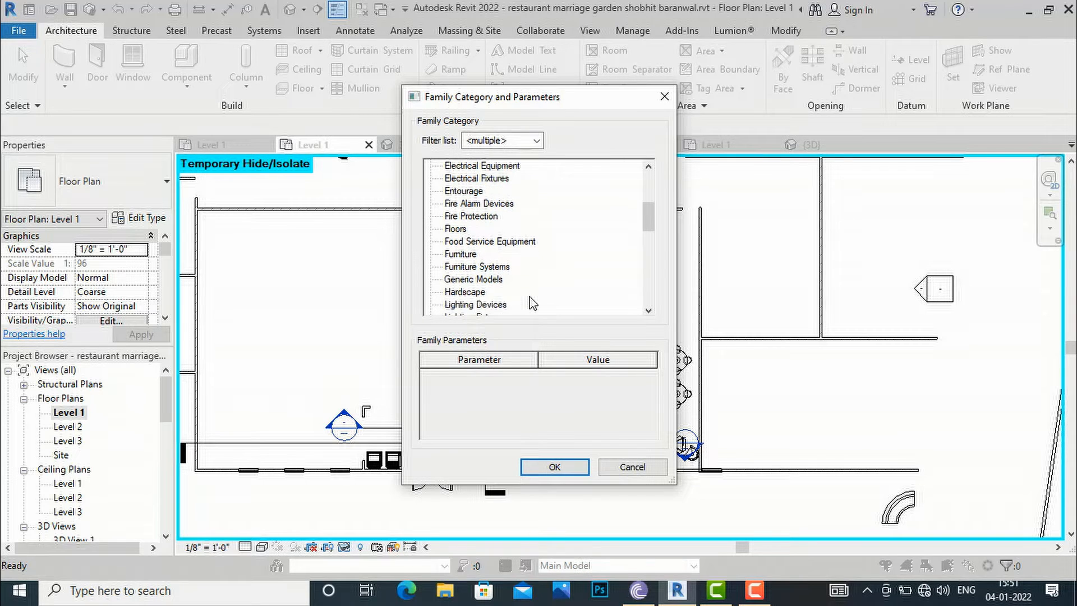
{"action": "scroll", "coordinate": [532, 304], "scroll_direction": "down", "scroll_amount": 2}
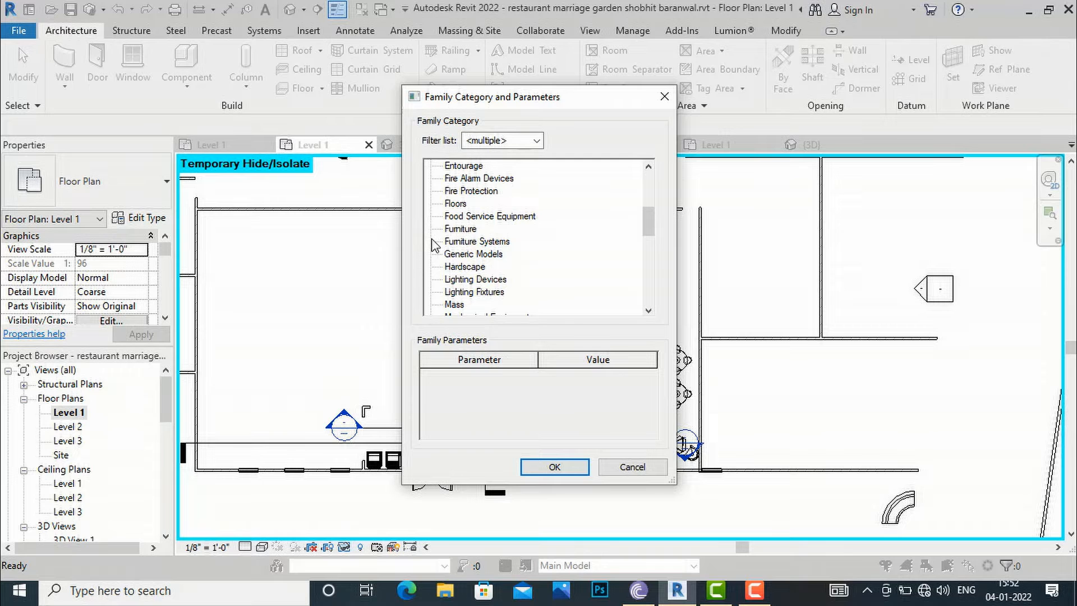
{"action": "left_click_drag", "start_coordinate": [628, 101], "coordinate": [379, 122]}
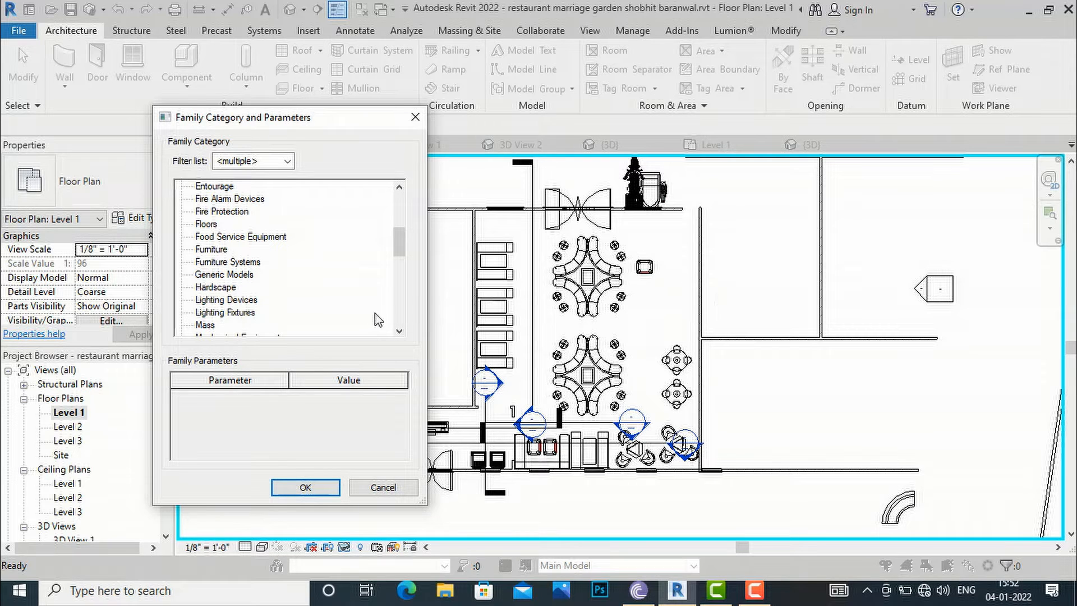
{"action": "scroll", "coordinate": [230, 263], "scroll_direction": "up", "scroll_amount": 1}
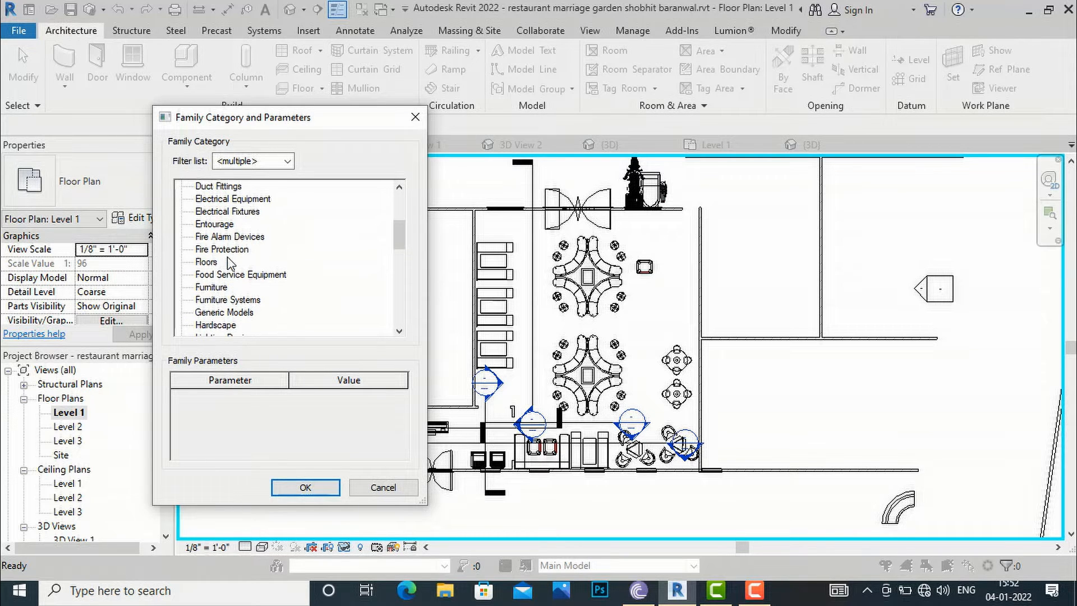
{"action": "scroll", "coordinate": [230, 264], "scroll_direction": "up", "scroll_amount": 4}
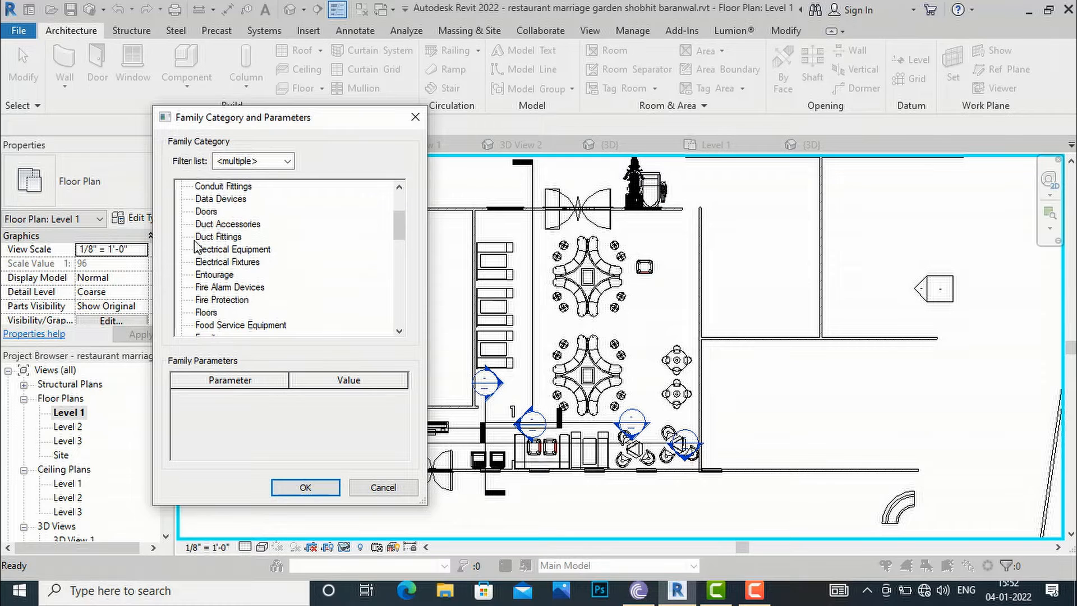
{"action": "scroll", "coordinate": [264, 241], "scroll_direction": "down", "scroll_amount": 1}
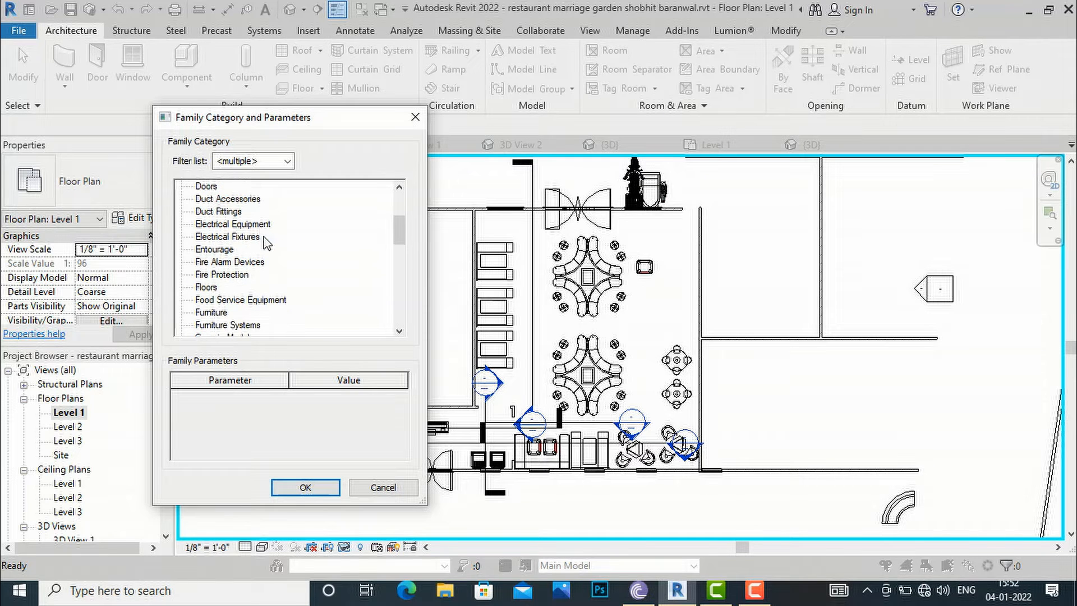
{"action": "scroll", "coordinate": [264, 242], "scroll_direction": "down", "scroll_amount": 1}
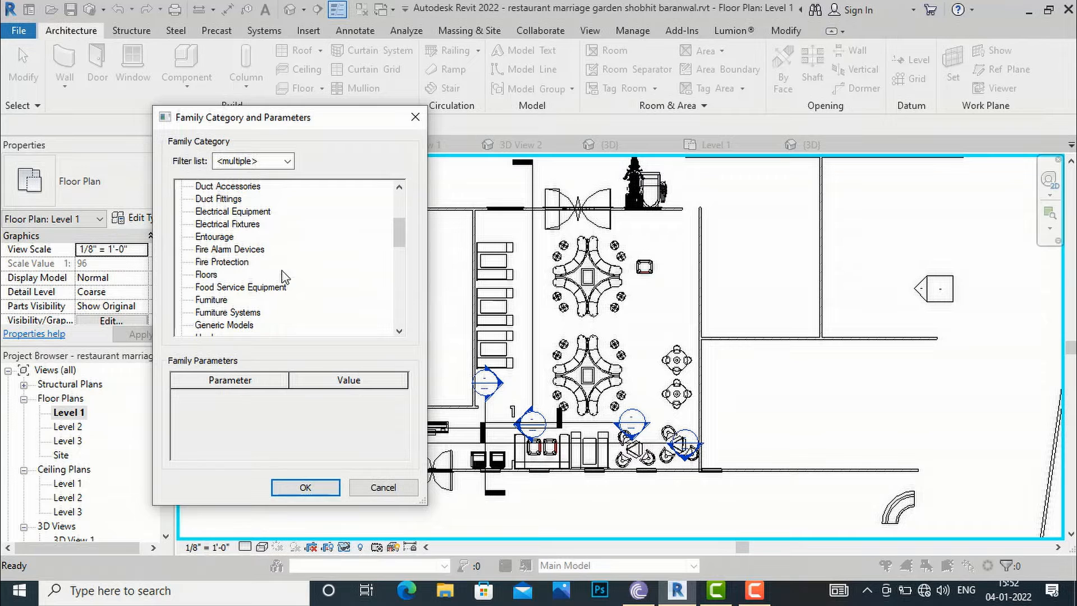
{"action": "scroll", "coordinate": [285, 278], "scroll_direction": "down", "scroll_amount": 1}
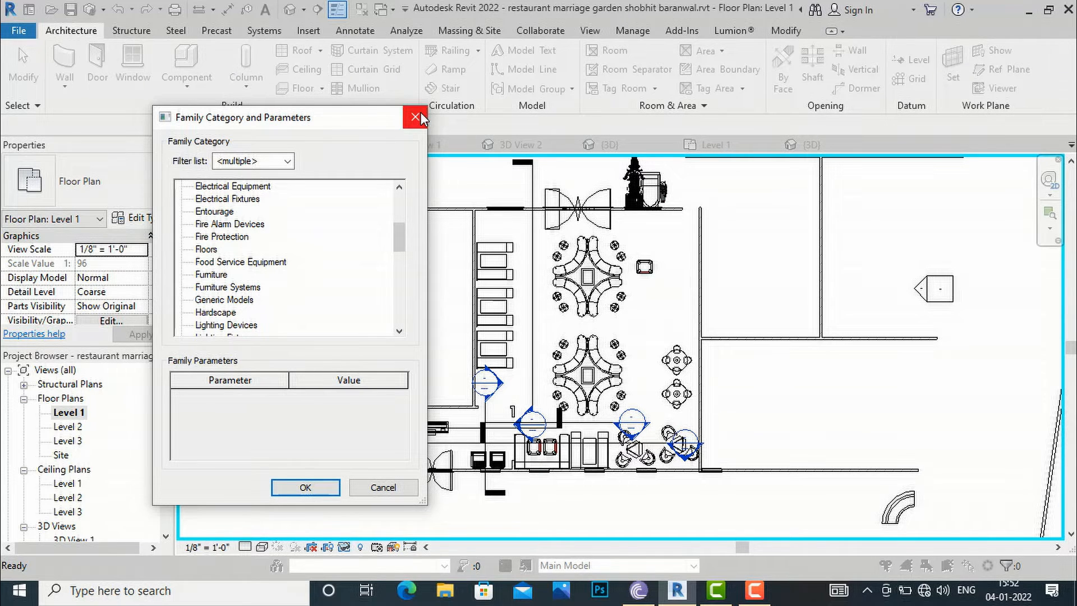
Step: Create an in-place model in the Generic Models category named pergola, and leave the in-place editor without modelling anything
{"action": "left_click", "coordinate": [228, 301]}
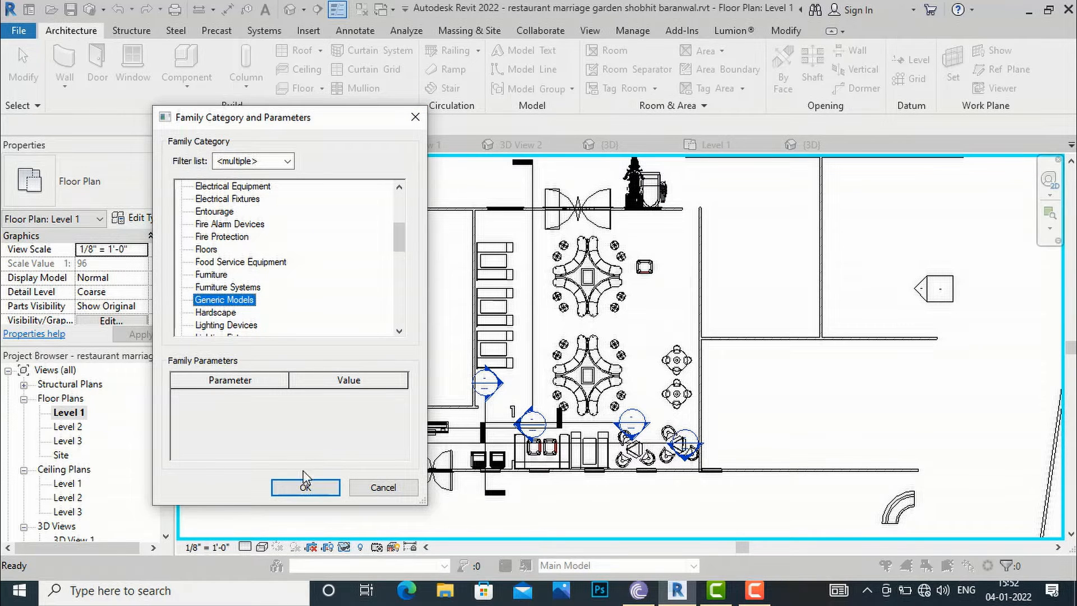
{"action": "left_click", "coordinate": [305, 488]}
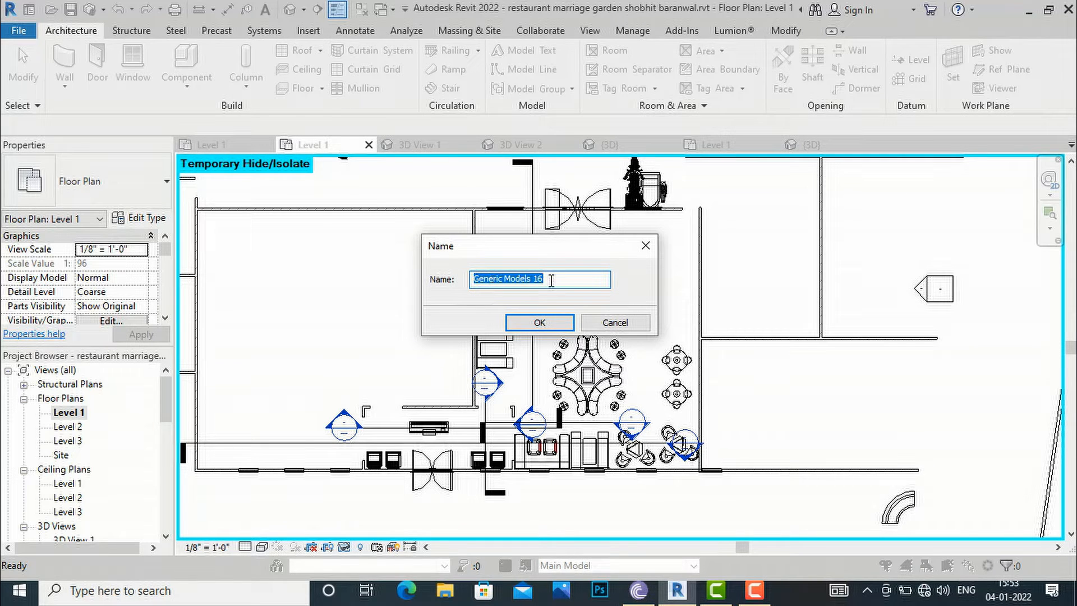
{"action": "type", "text": "pergola"}
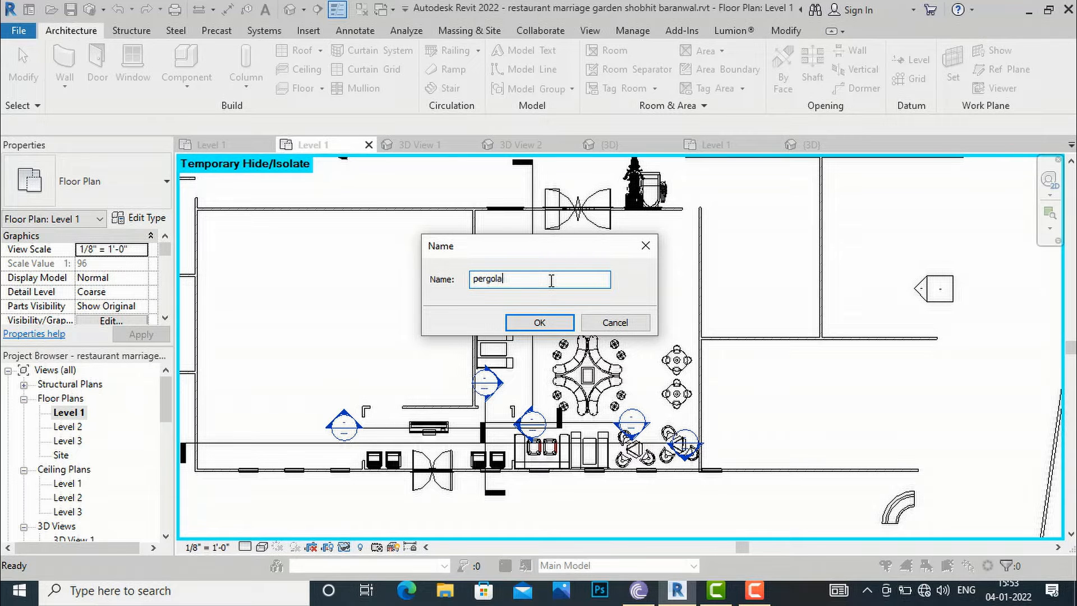
{"action": "left_click", "coordinate": [542, 324]}
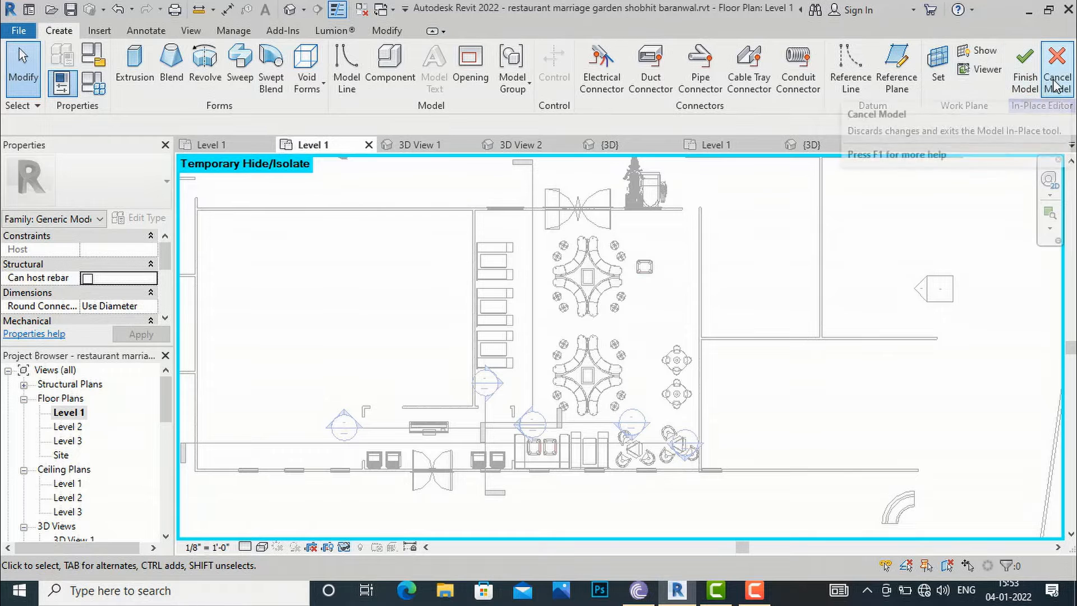
{"action": "left_click", "coordinate": [1037, 89]}
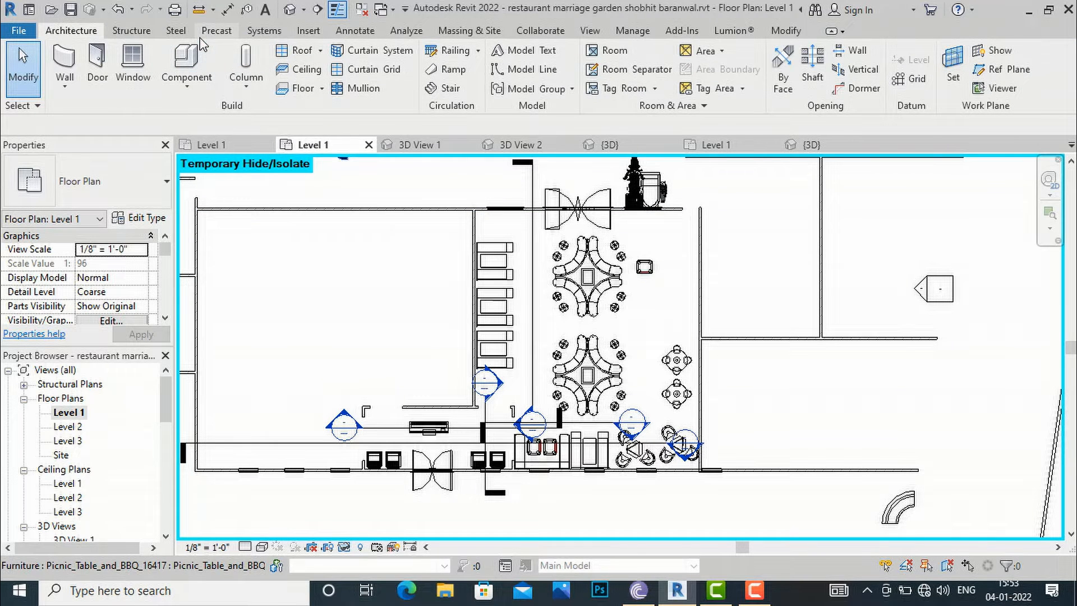
Step: Start another in-place component, examine the whole family category list down to Windows, and cancel without choosing a category
{"action": "left_click", "coordinate": [187, 81]}
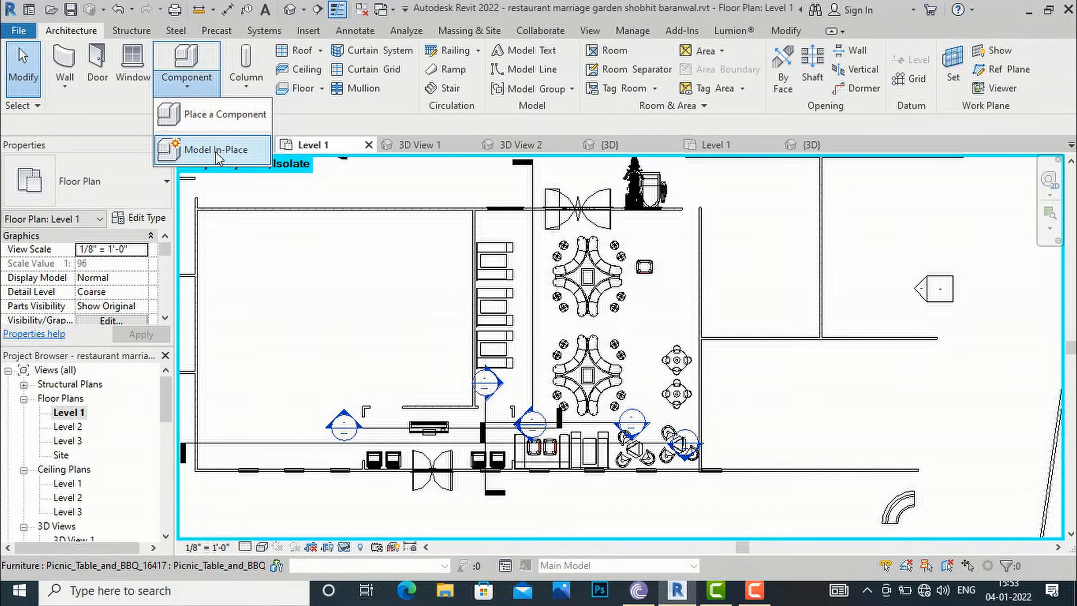
{"action": "left_click", "coordinate": [215, 149]}
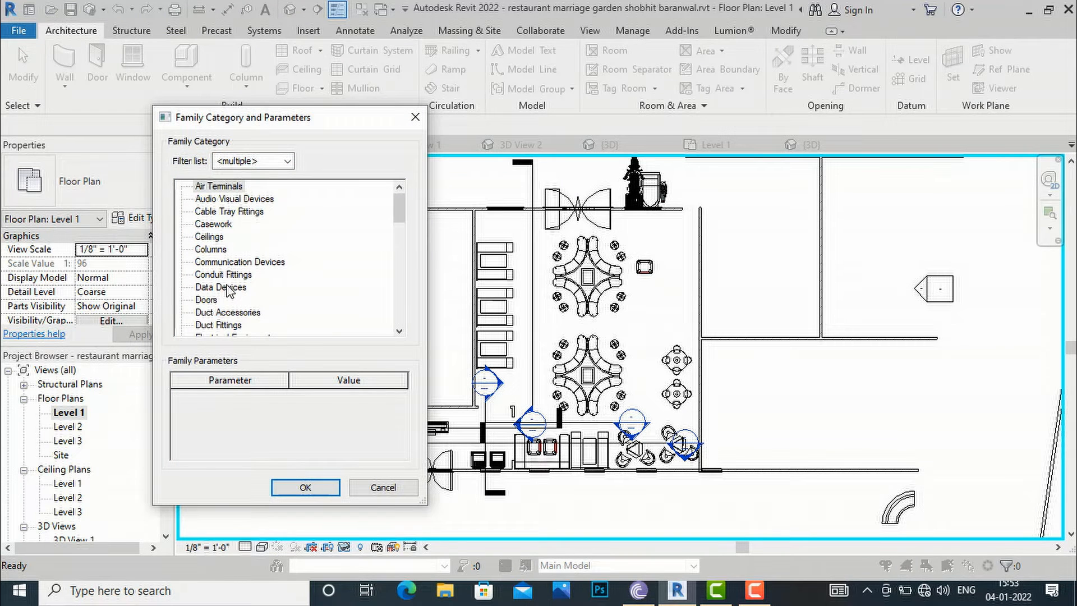
{"action": "scroll", "coordinate": [233, 278], "scroll_direction": "down", "scroll_amount": 1}
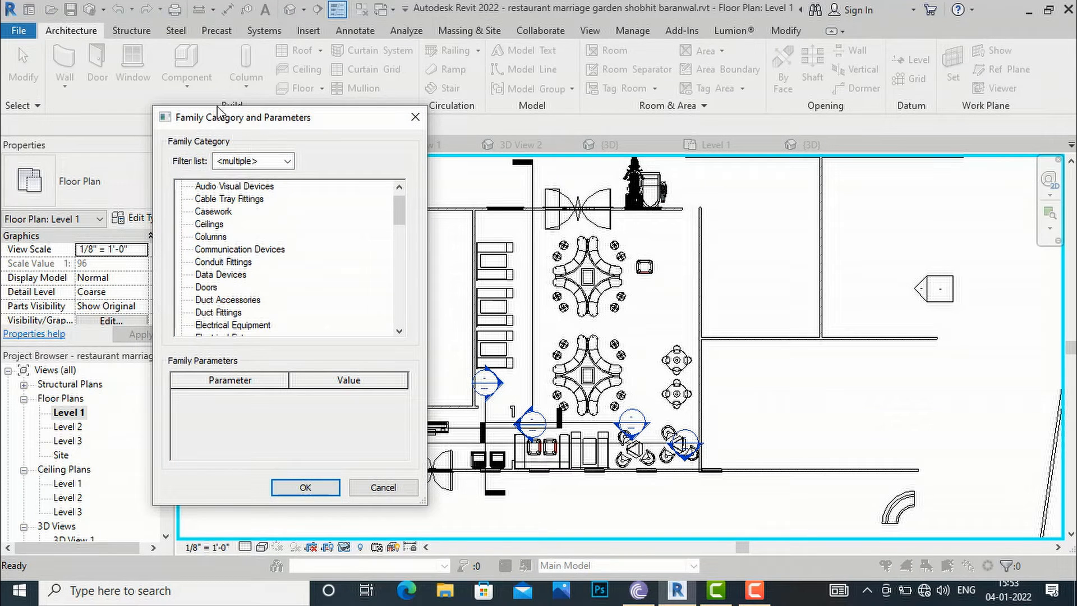
{"action": "scroll", "coordinate": [217, 300], "scroll_direction": "down", "scroll_amount": 1}
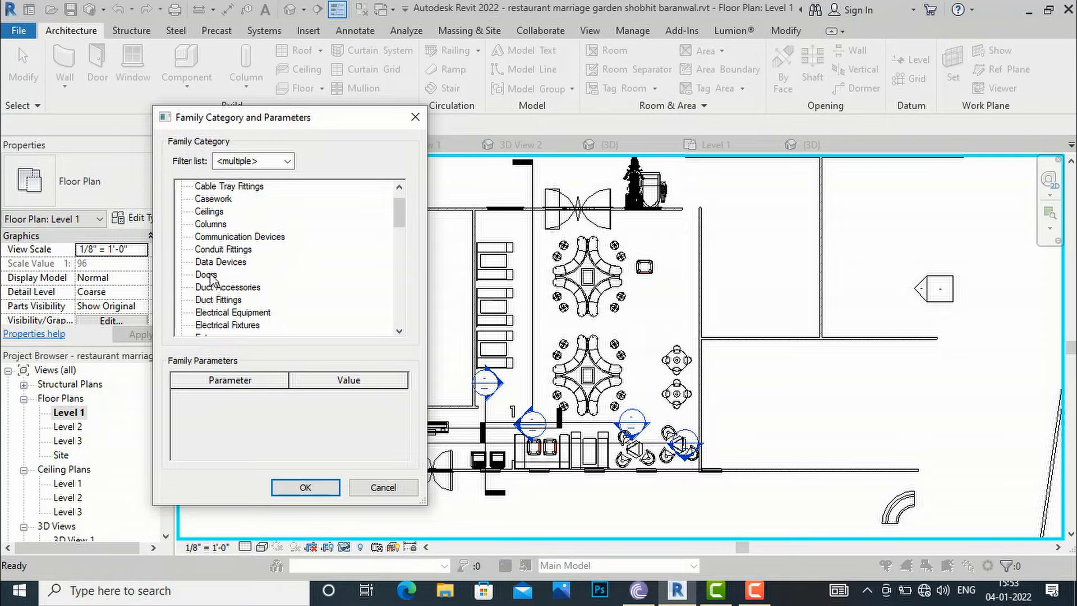
{"action": "scroll", "coordinate": [209, 275], "scroll_direction": "down", "scroll_amount": 1}
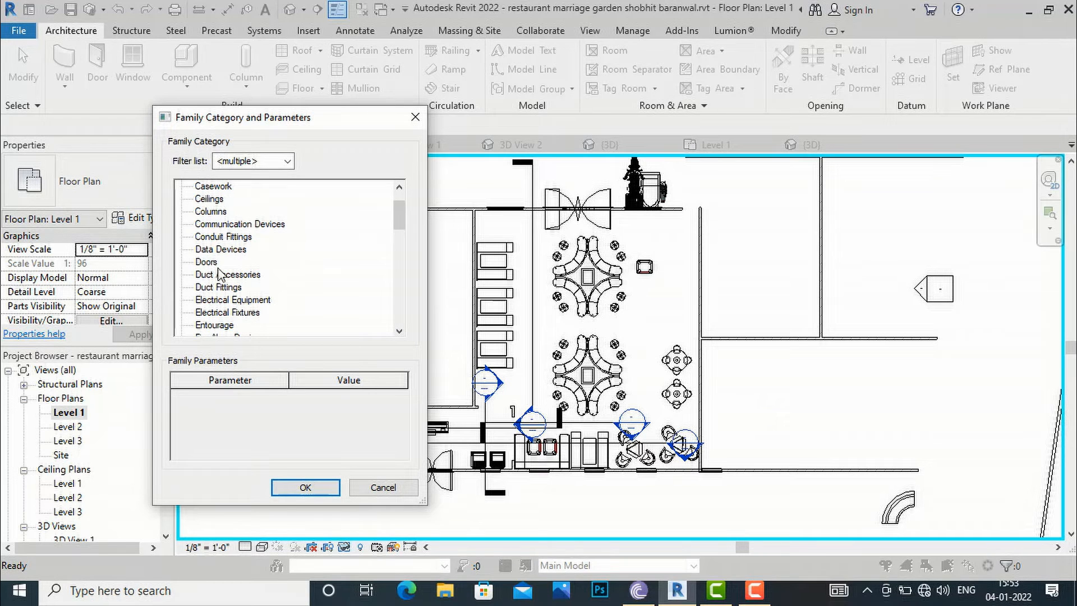
{"action": "scroll", "coordinate": [256, 273], "scroll_direction": "down", "scroll_amount": 1}
{"action": "scroll", "coordinate": [225, 264], "scroll_direction": "down", "scroll_amount": 4}
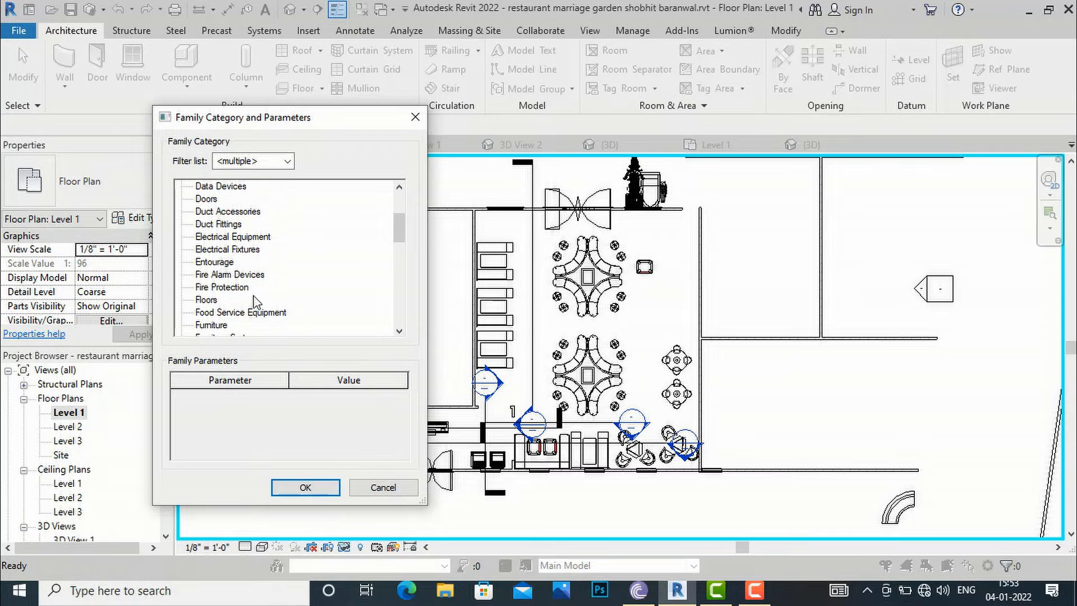
{"action": "scroll", "coordinate": [239, 305], "scroll_direction": "down", "scroll_amount": 4}
{"action": "scroll", "coordinate": [226, 308], "scroll_direction": "down", "scroll_amount": 10}
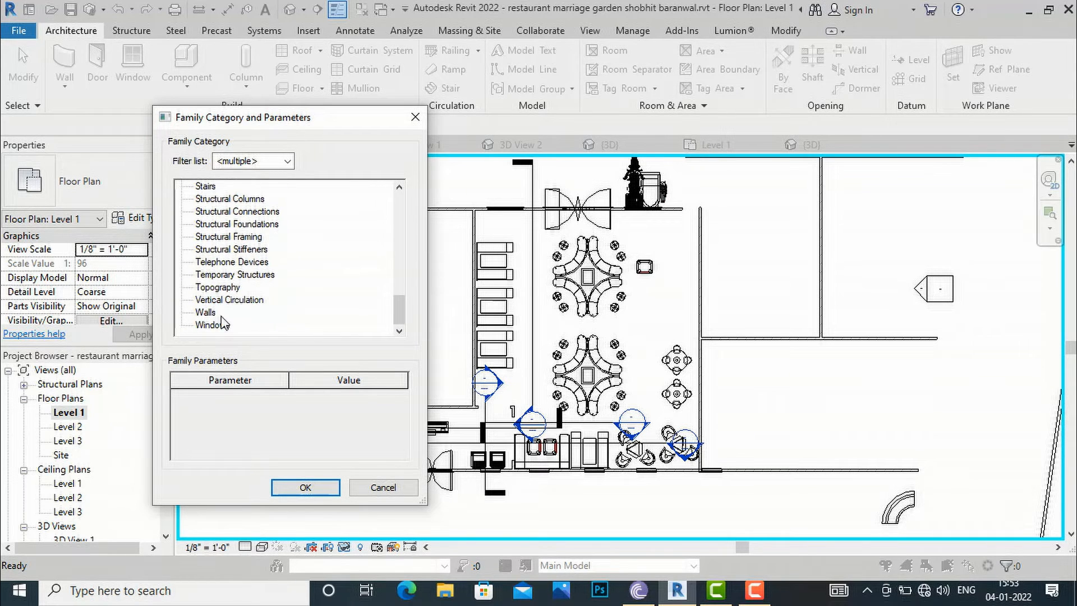
{"action": "scroll", "coordinate": [221, 308], "scroll_direction": "up", "scroll_amount": 2}
{"action": "scroll", "coordinate": [218, 289], "scroll_direction": "up", "scroll_amount": 3}
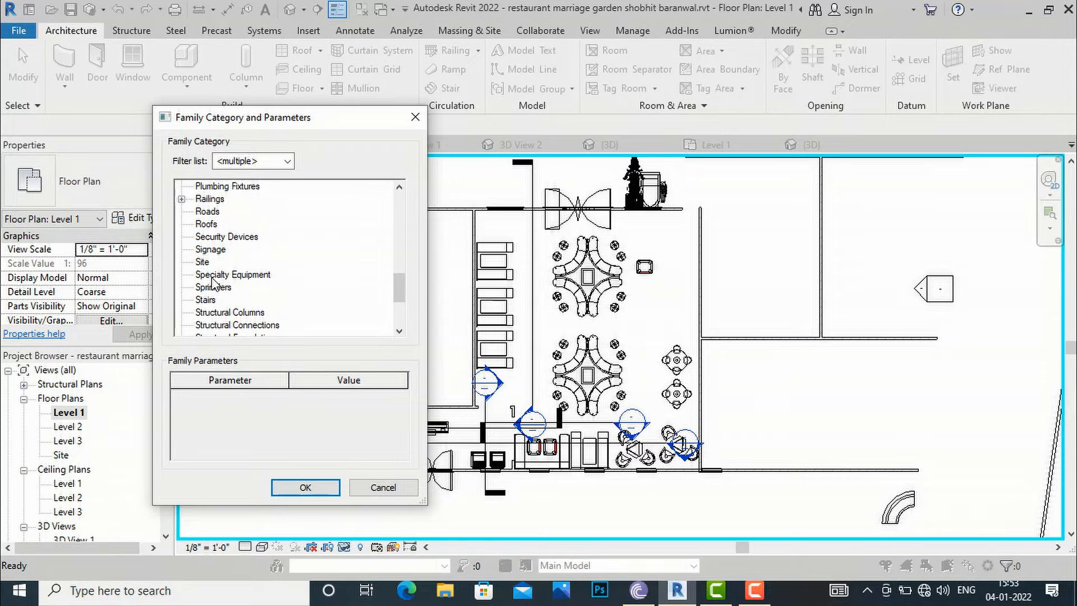
{"action": "scroll", "coordinate": [215, 272], "scroll_direction": "down", "scroll_amount": 1}
{"action": "scroll", "coordinate": [216, 272], "scroll_direction": "up", "scroll_amount": 4}
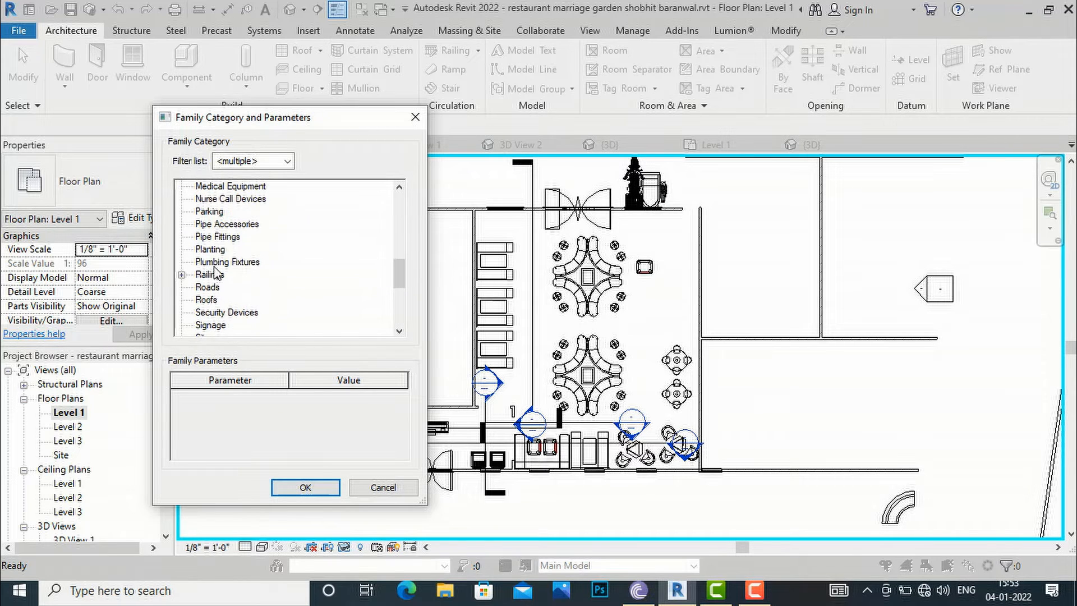
{"action": "scroll", "coordinate": [218, 272], "scroll_direction": "up", "scroll_amount": 1}
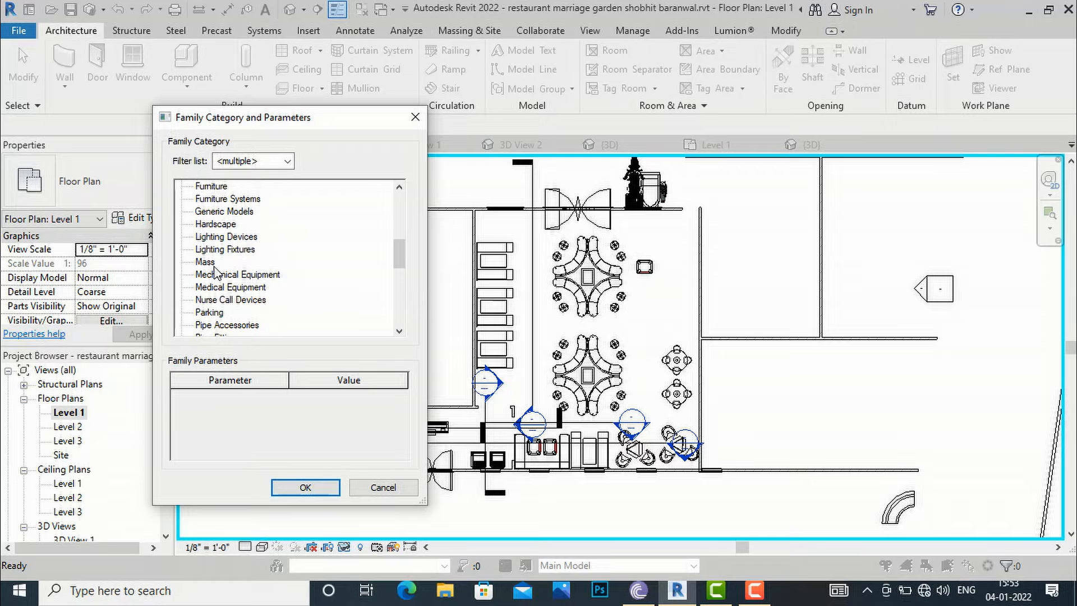
{"action": "scroll", "coordinate": [233, 275], "scroll_direction": "down", "scroll_amount": 1}
{"action": "scroll", "coordinate": [234, 275], "scroll_direction": "up", "scroll_amount": 1}
{"action": "scroll", "coordinate": [235, 274], "scroll_direction": "up", "scroll_amount": 2}
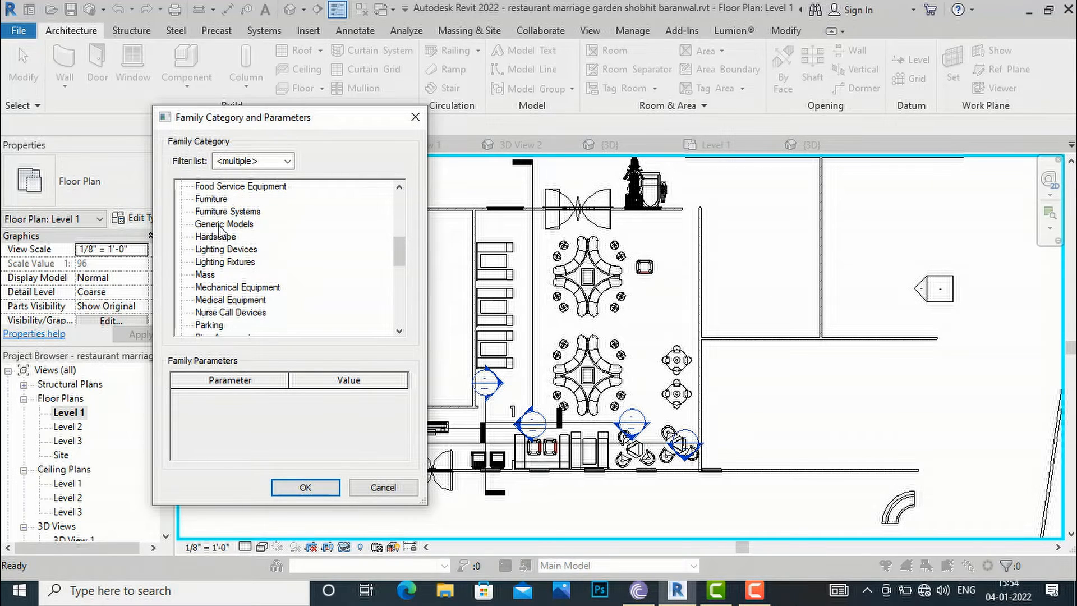
{"action": "left_click", "coordinate": [415, 117]}
Step: Switch through the Row house Level 1 plan to Project1's 3D view with the placed desks and trees
{"action": "left_click", "coordinate": [729, 145]}
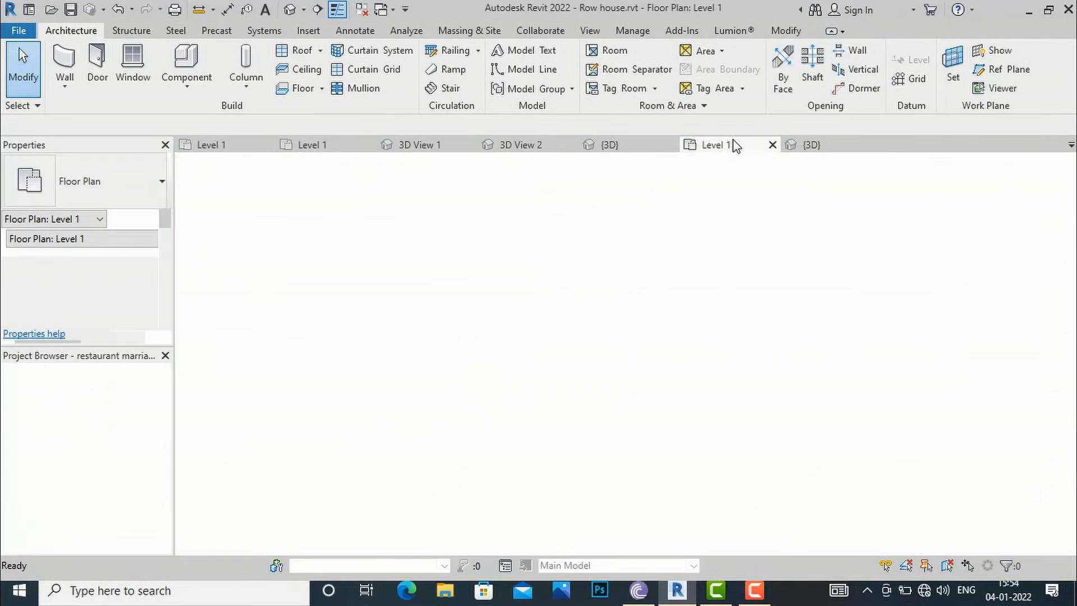
{"action": "left_click", "coordinate": [808, 146]}
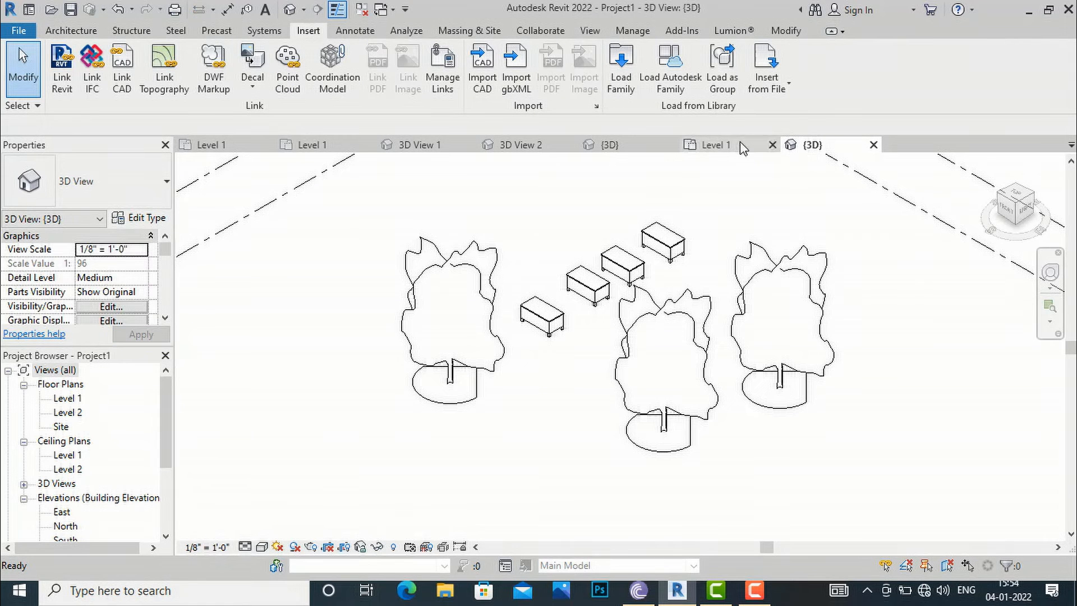
Step: Switch to the Row house project's 3D view showing the building's front facade
{"action": "left_click", "coordinate": [720, 147]}
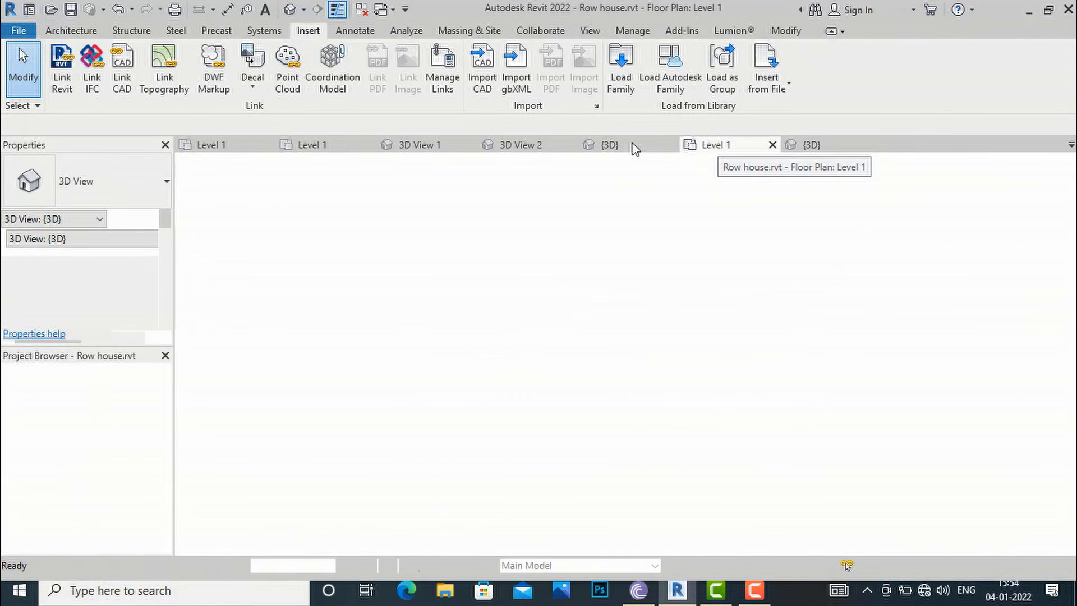
{"action": "left_click", "coordinate": [633, 146]}
{"action": "scroll", "coordinate": [440, 277], "scroll_direction": "down", "scroll_amount": 2}
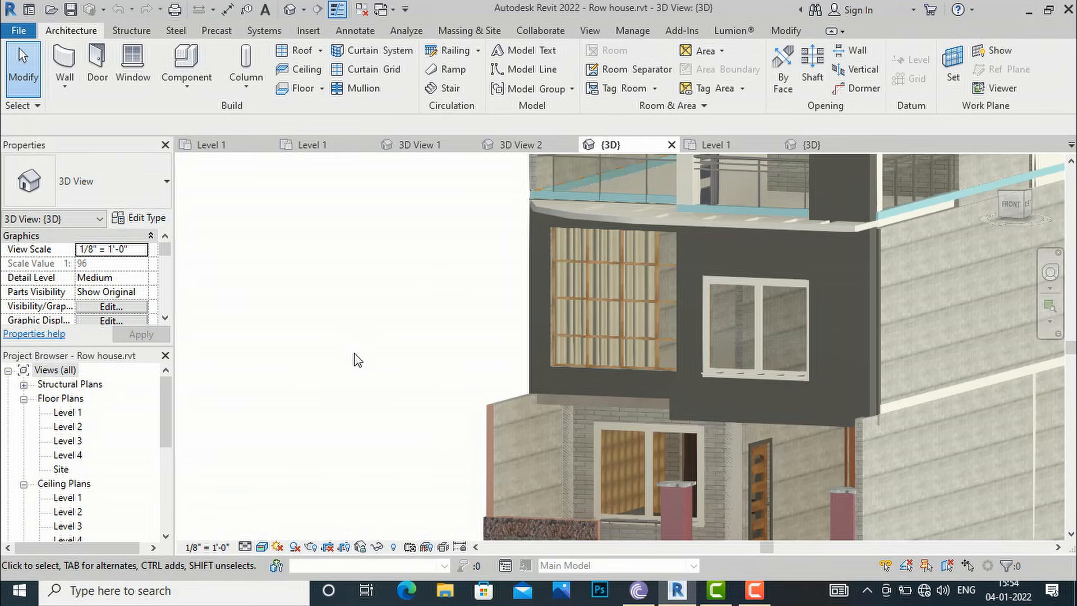
{"action": "scroll", "coordinate": [314, 339], "scroll_direction": "down", "scroll_amount": 3}
{"action": "scroll", "coordinate": [593, 386], "scroll_direction": "up", "scroll_amount": 3}
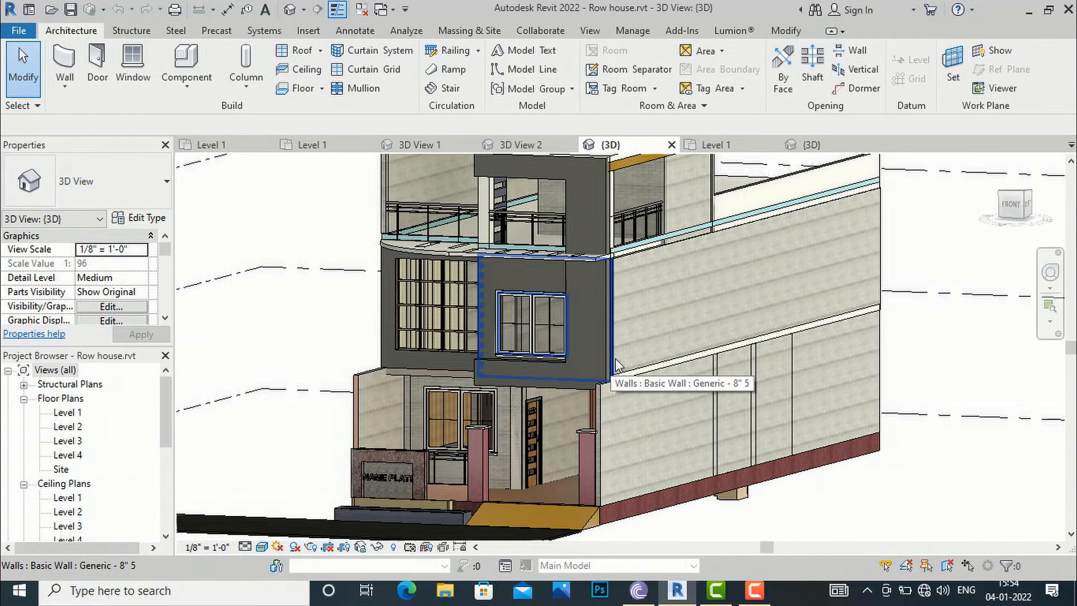
Step: Create an in-place model in the Generic Models category and name it pergola
{"action": "left_click", "coordinate": [190, 89]}
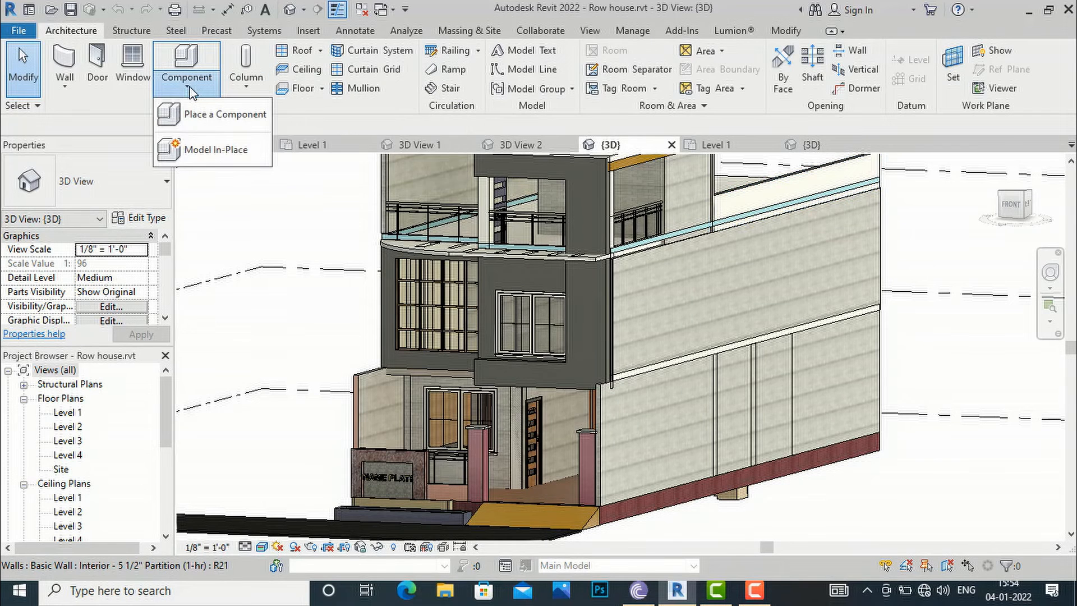
{"action": "left_click", "coordinate": [213, 152]}
{"action": "scroll", "coordinate": [243, 275], "scroll_direction": "down", "scroll_amount": 3}
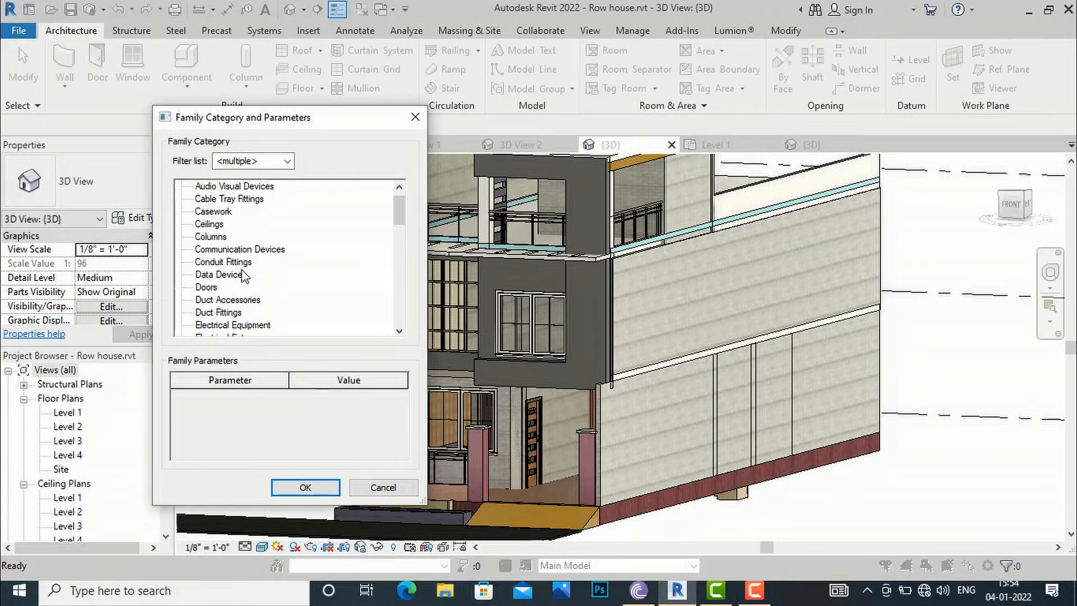
{"action": "scroll", "coordinate": [243, 275], "scroll_direction": "down", "scroll_amount": 3}
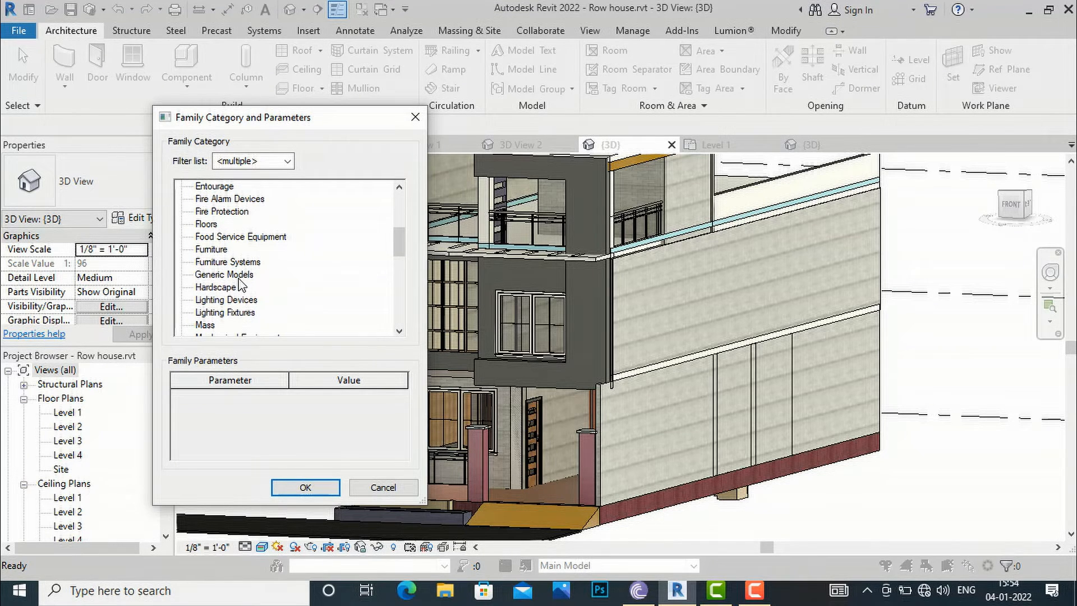
{"action": "left_click", "coordinate": [239, 276]}
{"action": "left_click", "coordinate": [305, 487]}
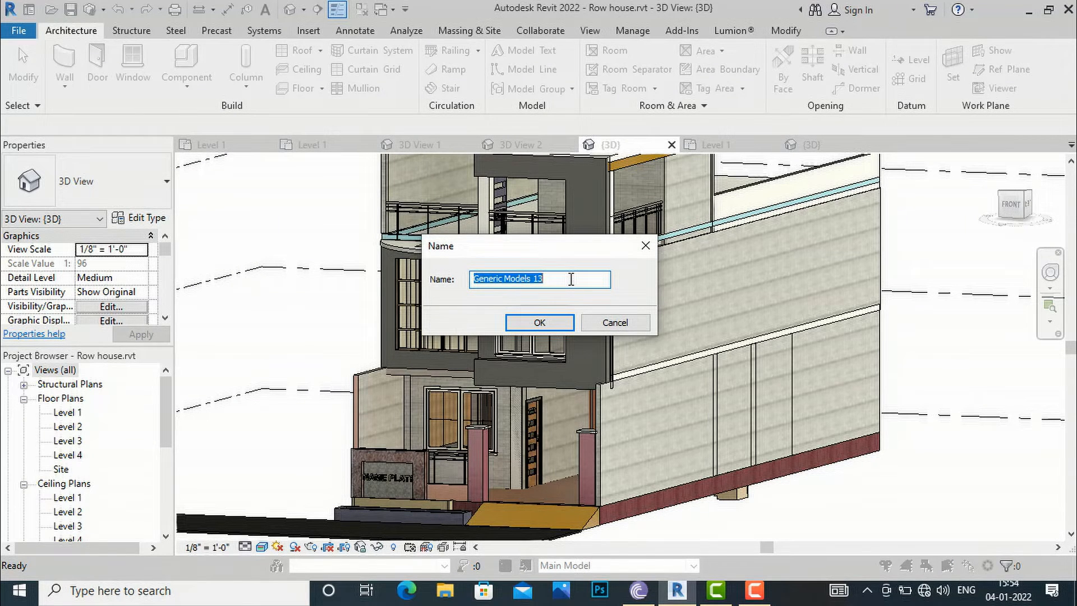
{"action": "type", "text": "pergola"}
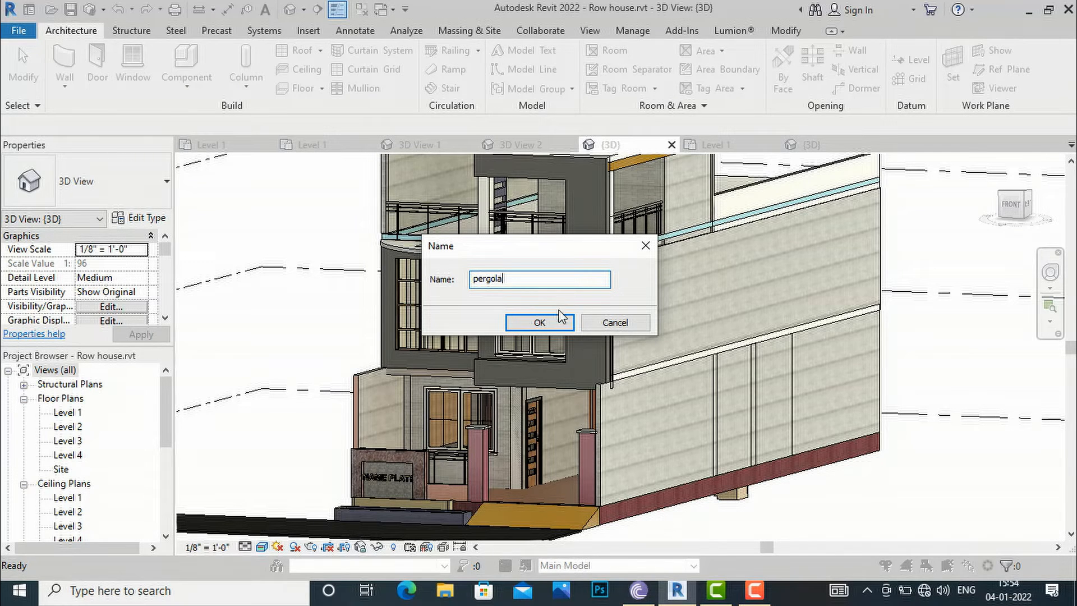
{"action": "left_click", "coordinate": [539, 322]}
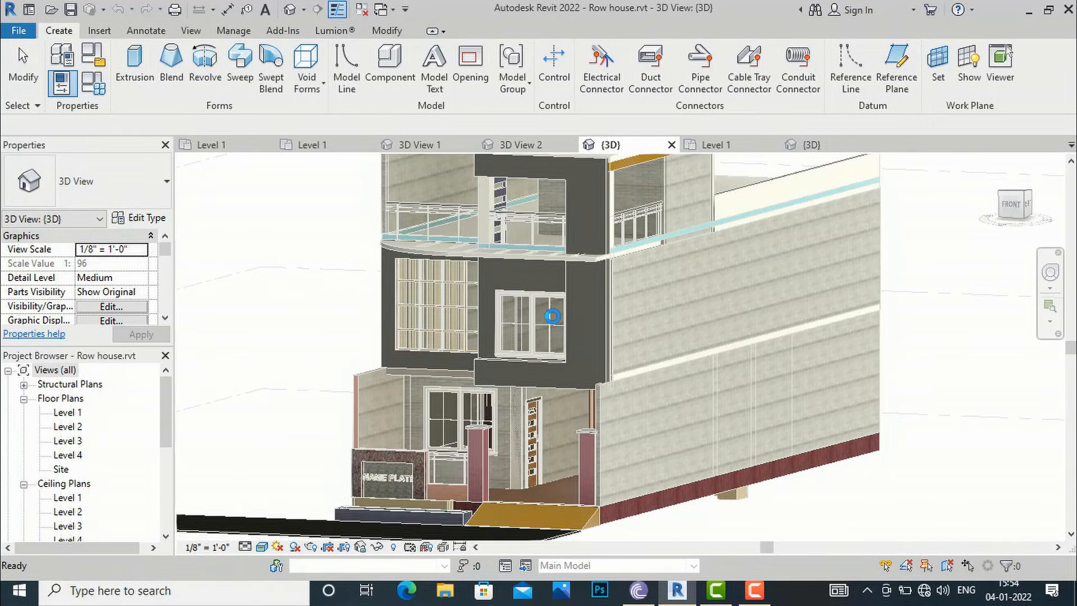
Step: Start an extrusion and pick the dark front wall's face around the first-floor window as its work plane
{"action": "scroll", "coordinate": [510, 265], "scroll_direction": "up", "scroll_amount": 3}
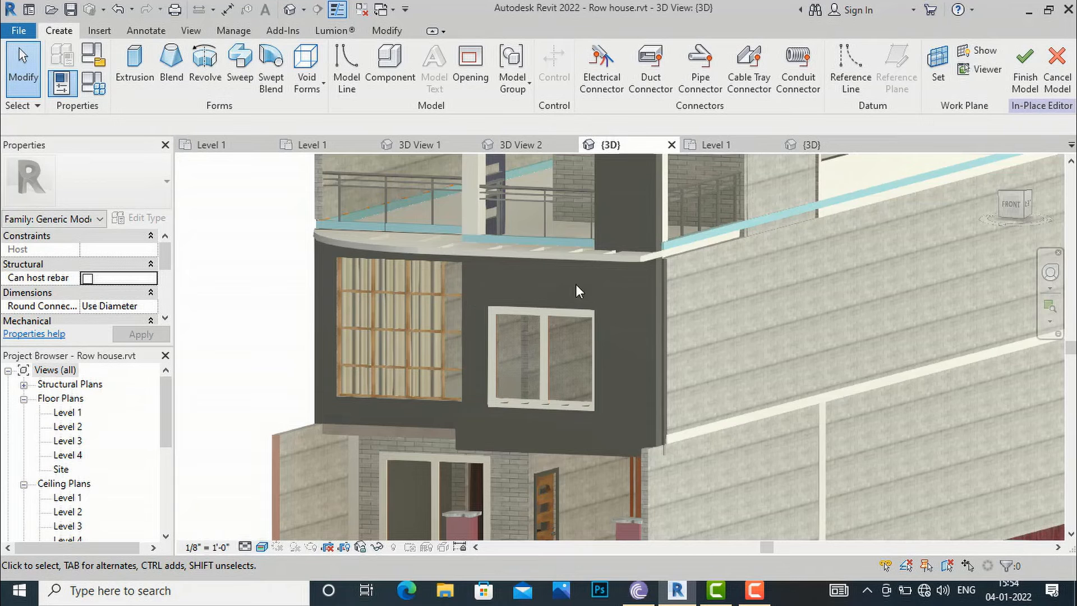
{"action": "scroll", "coordinate": [461, 304], "scroll_direction": "down", "scroll_amount": 2}
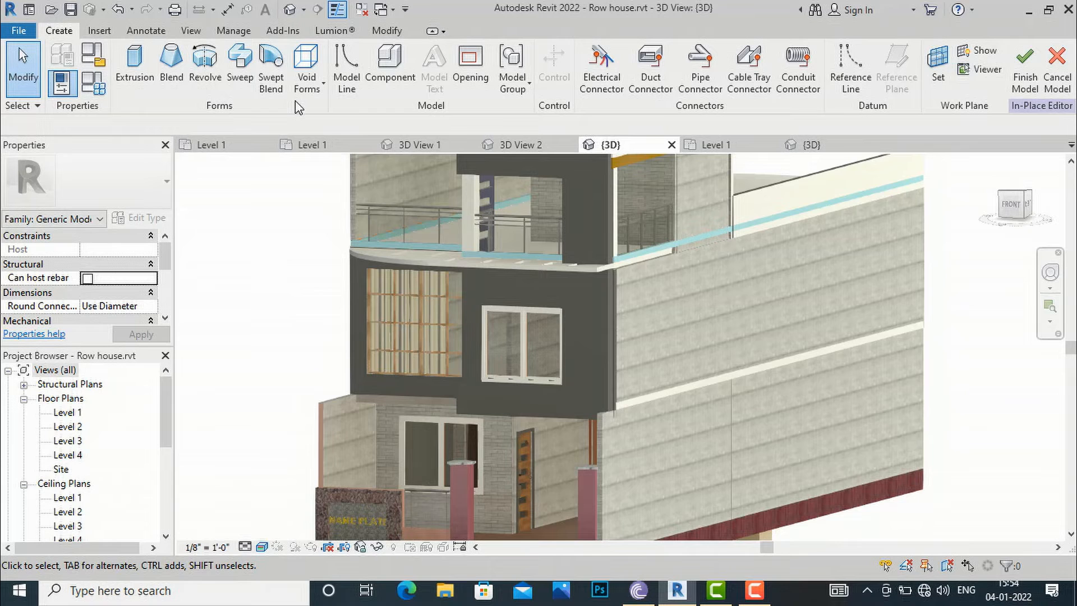
{"action": "left_click", "coordinate": [141, 83]}
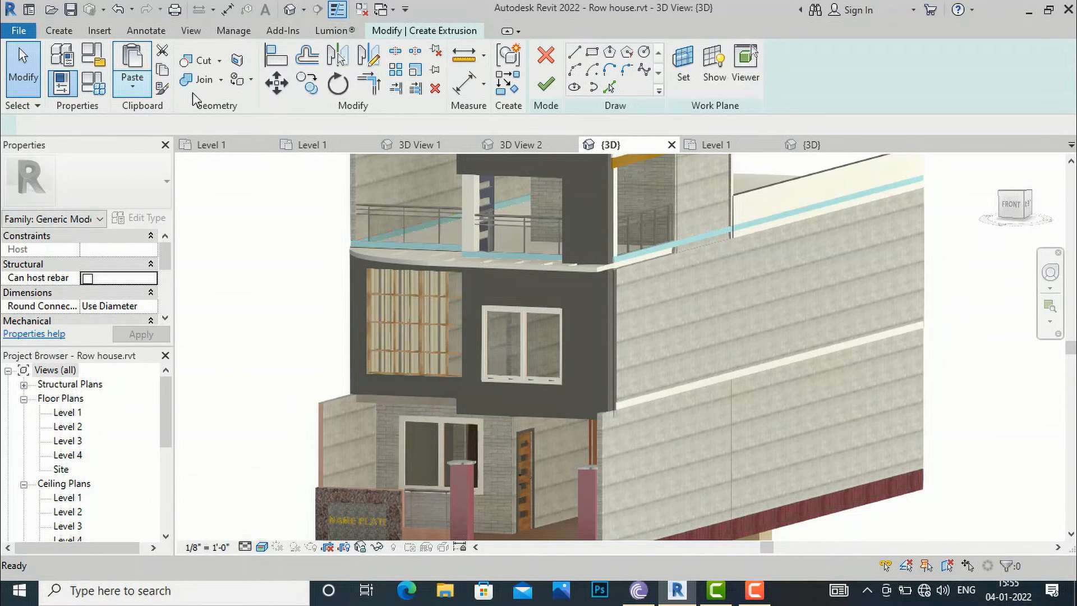
{"action": "left_click", "coordinate": [684, 79]}
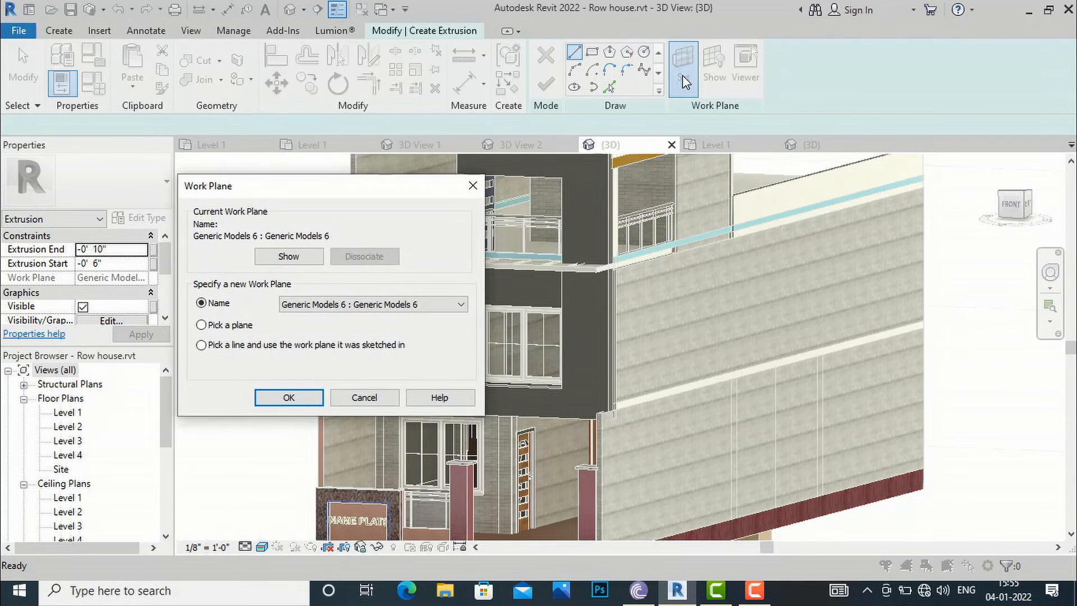
{"action": "left_click", "coordinate": [221, 326]}
{"action": "left_click", "coordinate": [288, 397]}
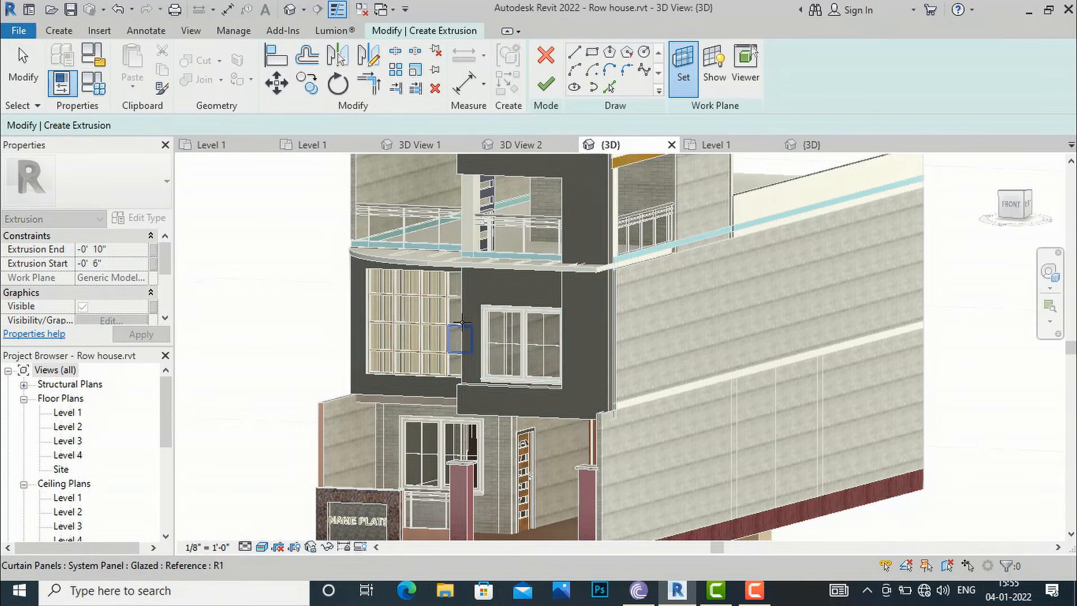
{"action": "left_click", "coordinate": [466, 309]}
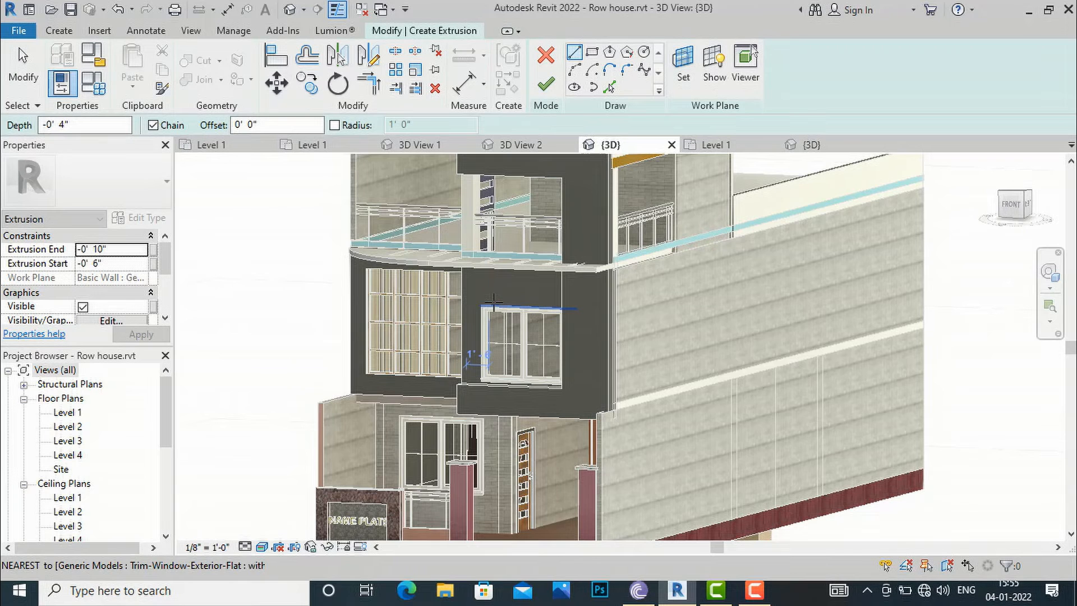
Step: Sketch a small rectangle about 10 inches wide on the dark wall, just above the window's upper-left corner
{"action": "scroll", "coordinate": [491, 292], "scroll_direction": "up", "scroll_amount": 3}
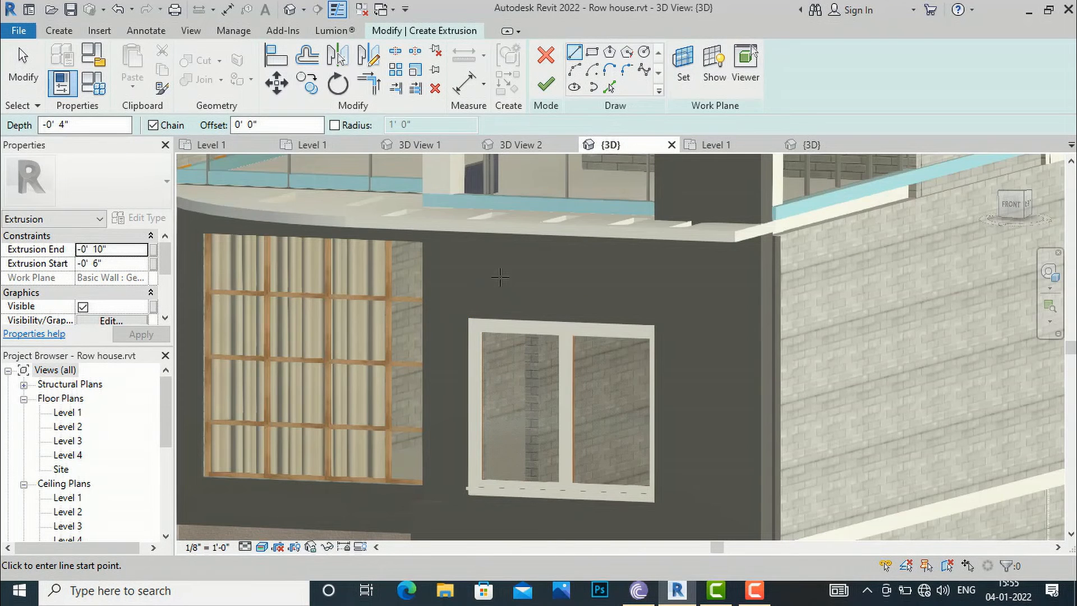
{"action": "left_click", "coordinate": [592, 53]}
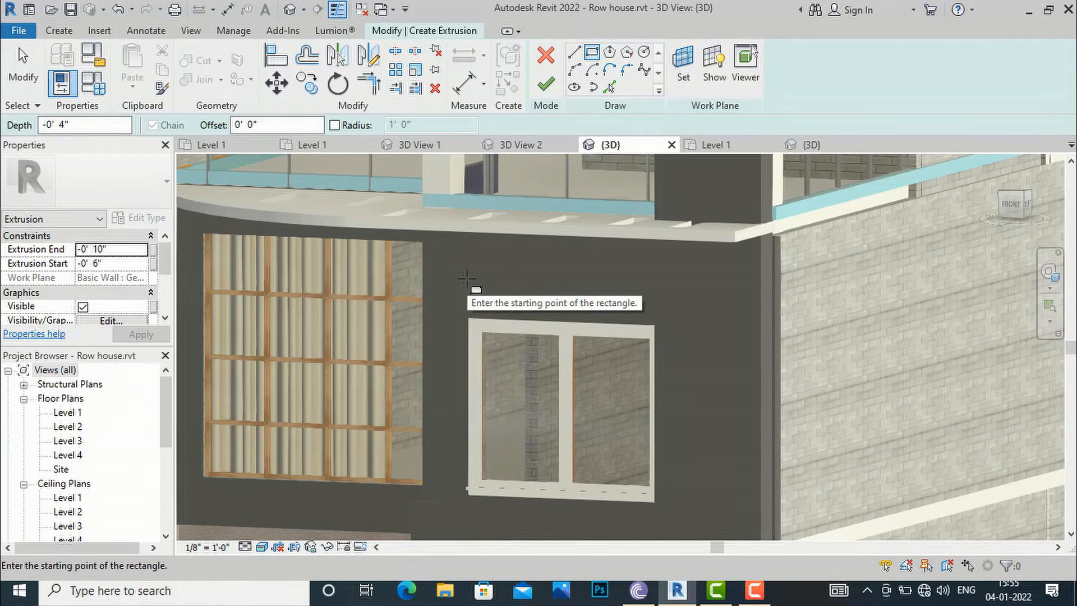
{"action": "left_click", "coordinate": [474, 289]}
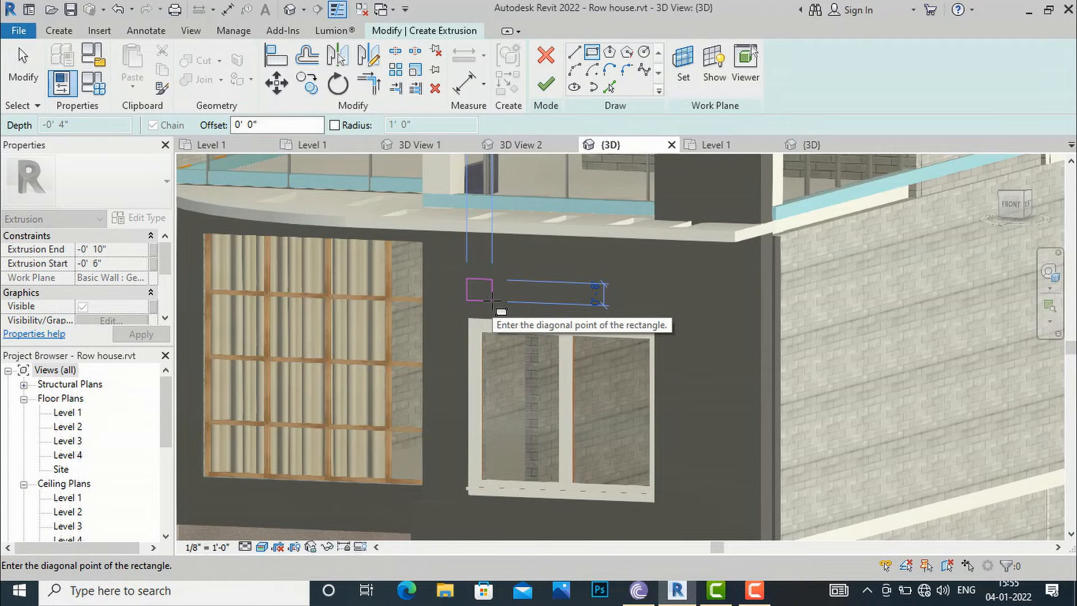
{"action": "left_click", "coordinate": [492, 301]}
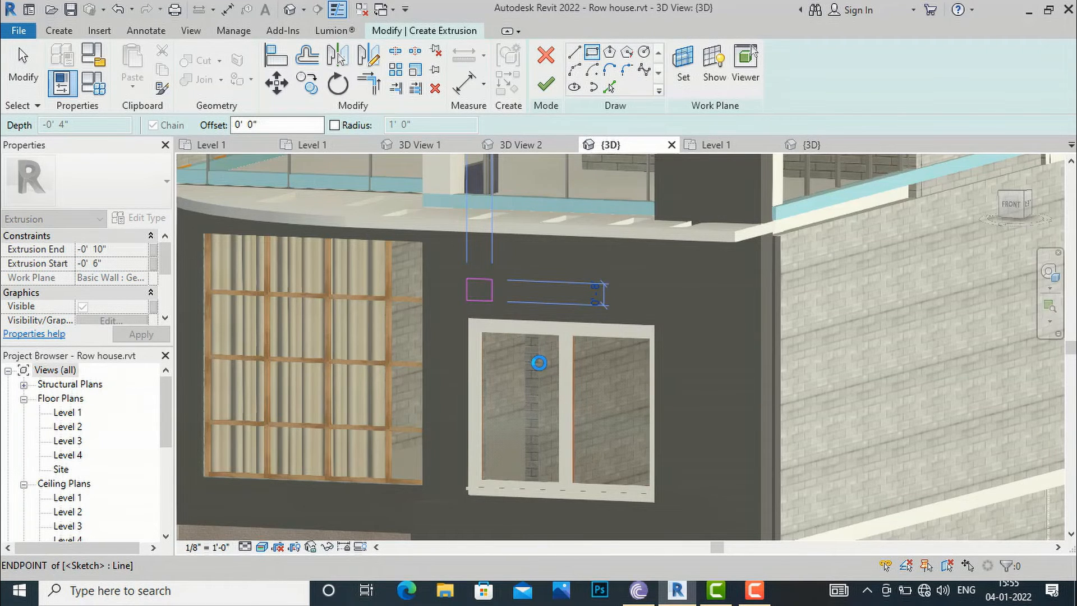
{"action": "scroll", "coordinate": [504, 337], "scroll_direction": "down", "scroll_amount": 3}
{"action": "scroll", "coordinate": [525, 311], "scroll_direction": "up", "scroll_amount": 3}
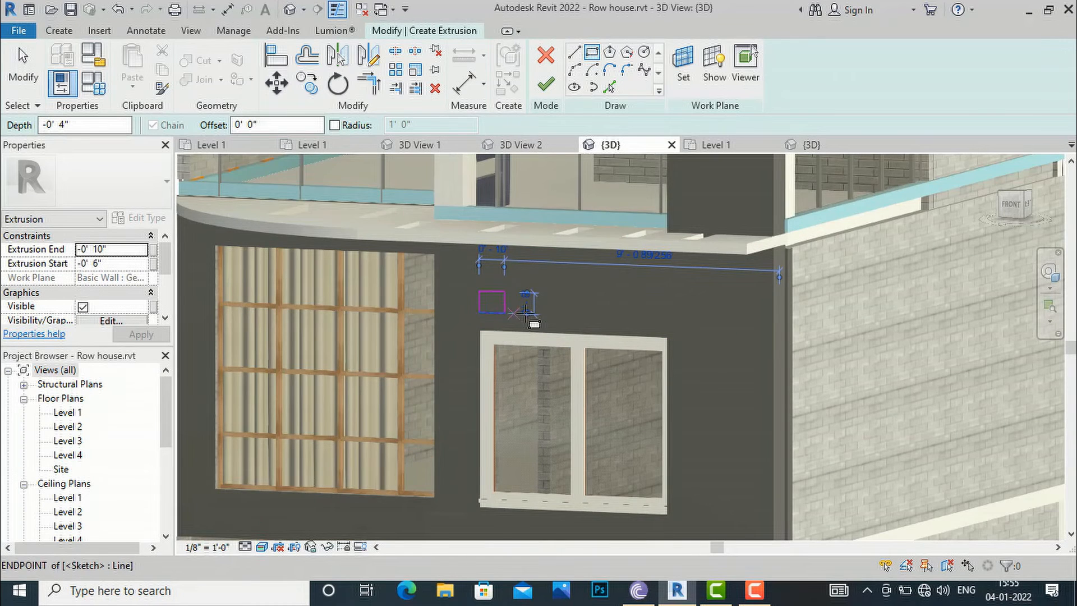
{"action": "key", "text": "Escape"}
{"action": "key", "text": "Escape"}
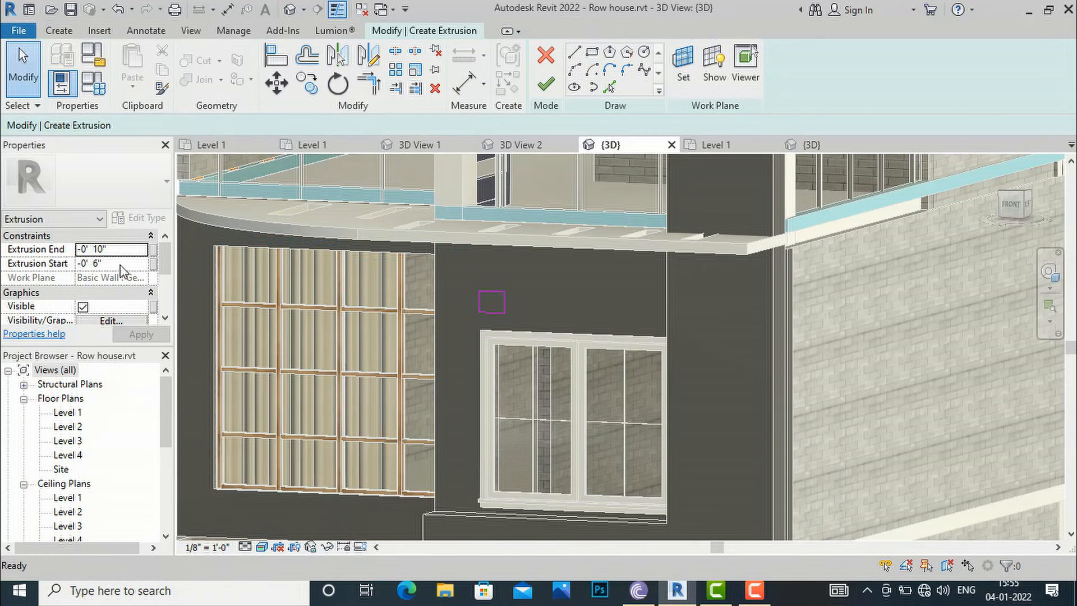
Step: Set the extrusion start to 0 and the extrusion end to 1' 0"
{"action": "left_click", "coordinate": [124, 264]}
{"action": "type", "text": "0"}
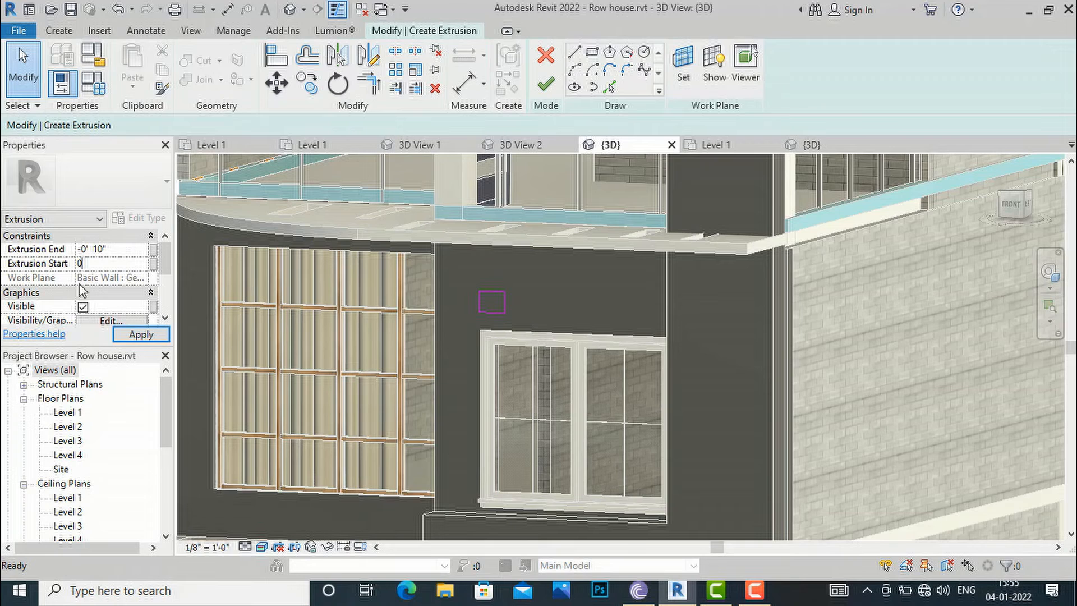
{"action": "left_click", "coordinate": [124, 249]}
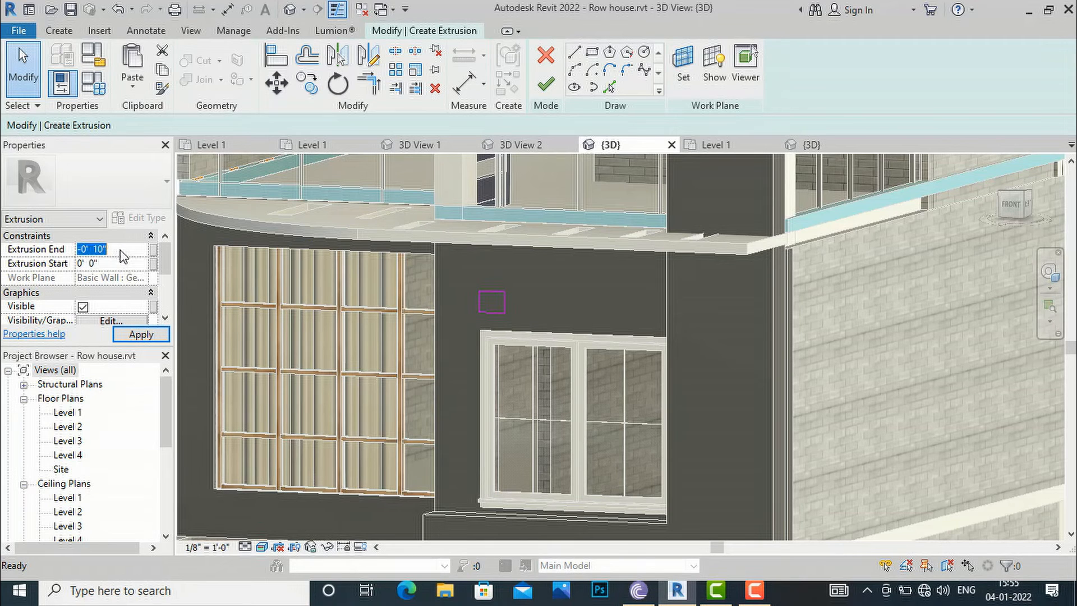
{"action": "type", "text": "1"}
{"action": "left_click", "coordinate": [145, 335]}
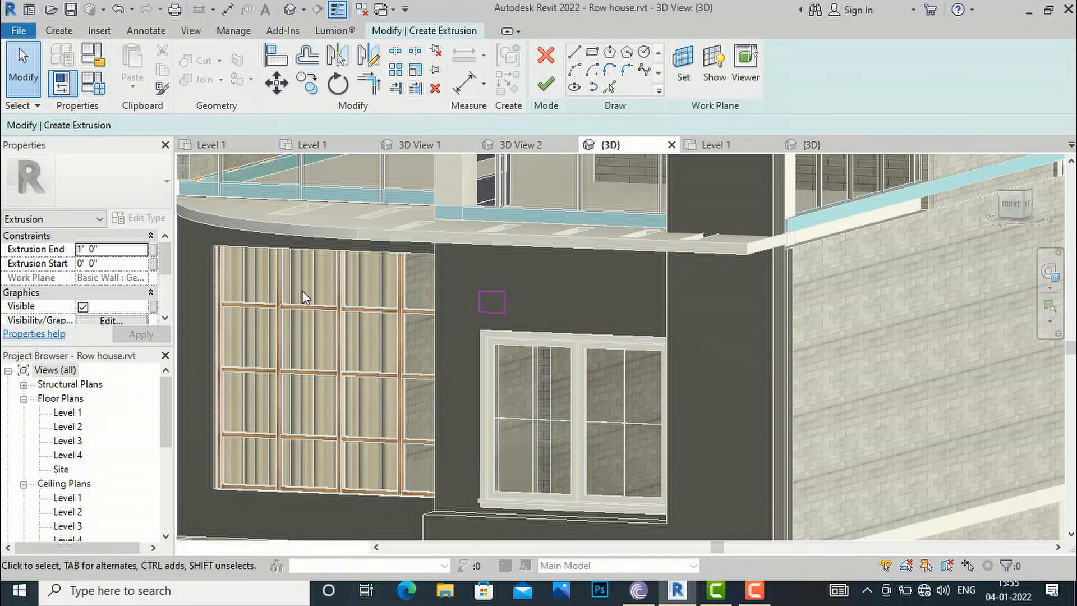
Step: Open the extrusion's material setting and create a new material for it
{"action": "scroll", "coordinate": [128, 312], "scroll_direction": "down", "scroll_amount": 1}
{"action": "scroll", "coordinate": [128, 313], "scroll_direction": "down", "scroll_amount": 1}
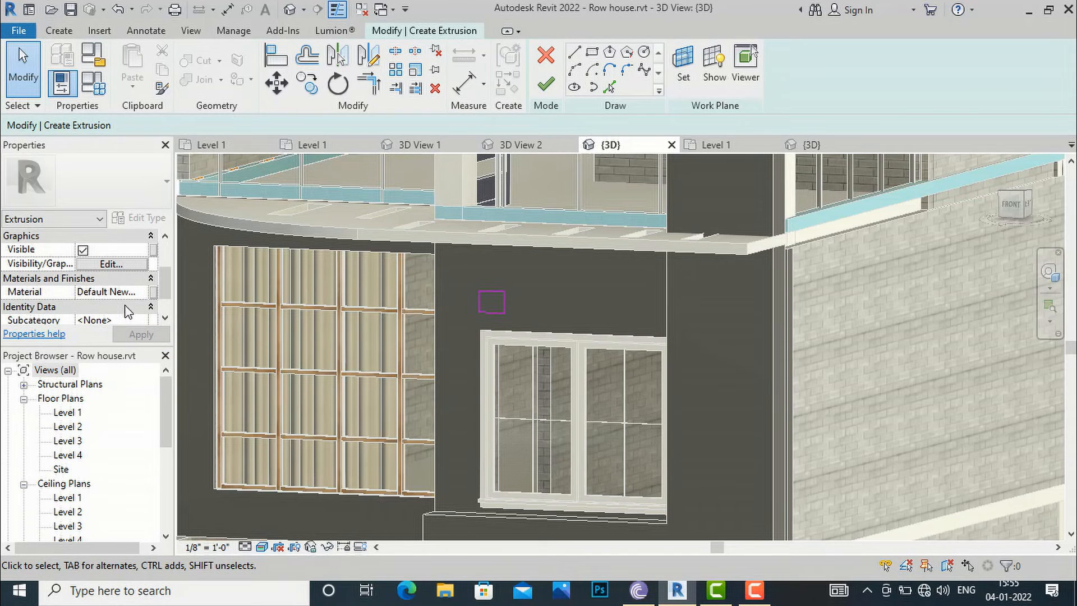
{"action": "left_click", "coordinate": [147, 292]}
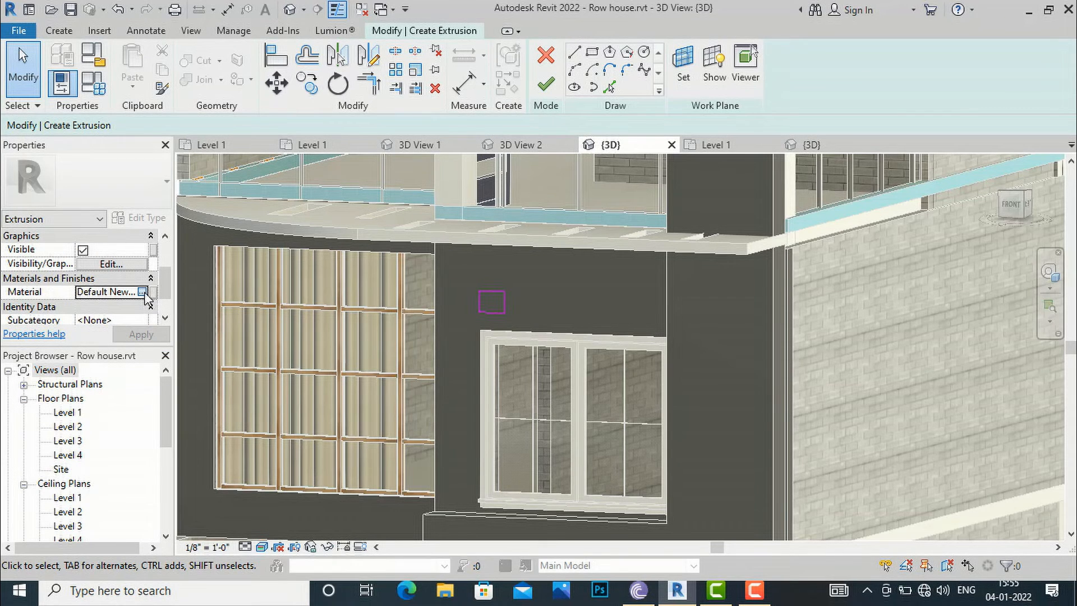
{"action": "left_click", "coordinate": [143, 292]}
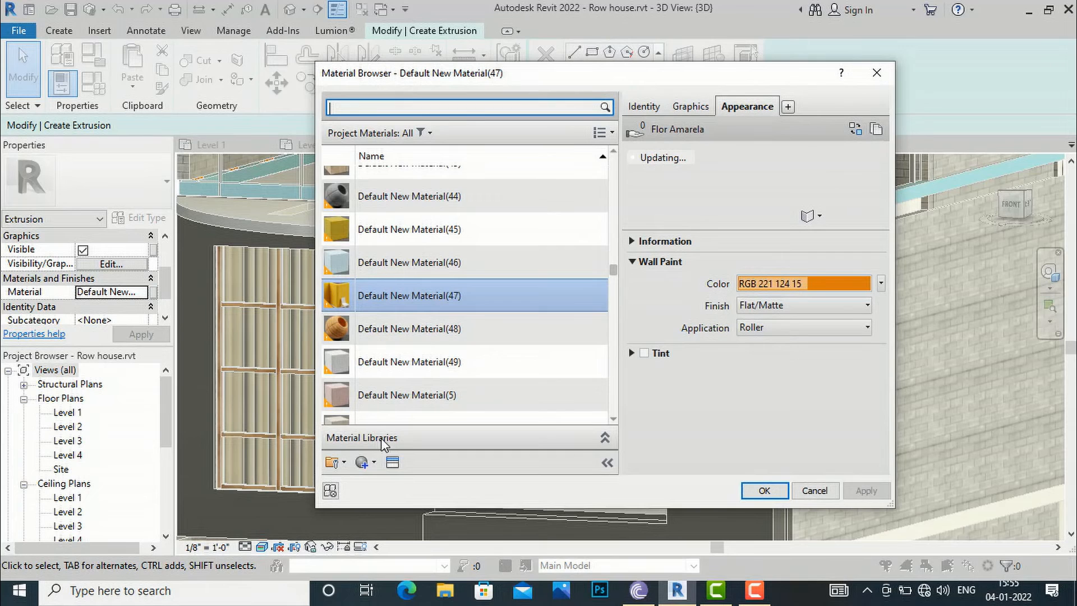
{"action": "left_click", "coordinate": [372, 462]}
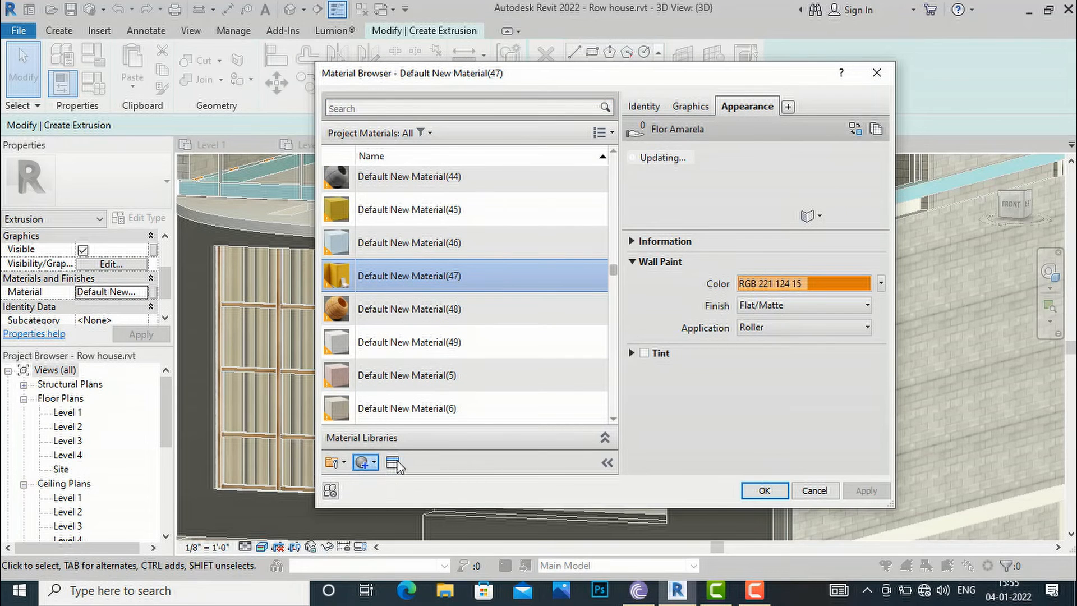
Step: Search the appearance assets for wood and apply Birch - Solid Stained Dark No Gloss to the new material
{"action": "left_click", "coordinate": [393, 462]}
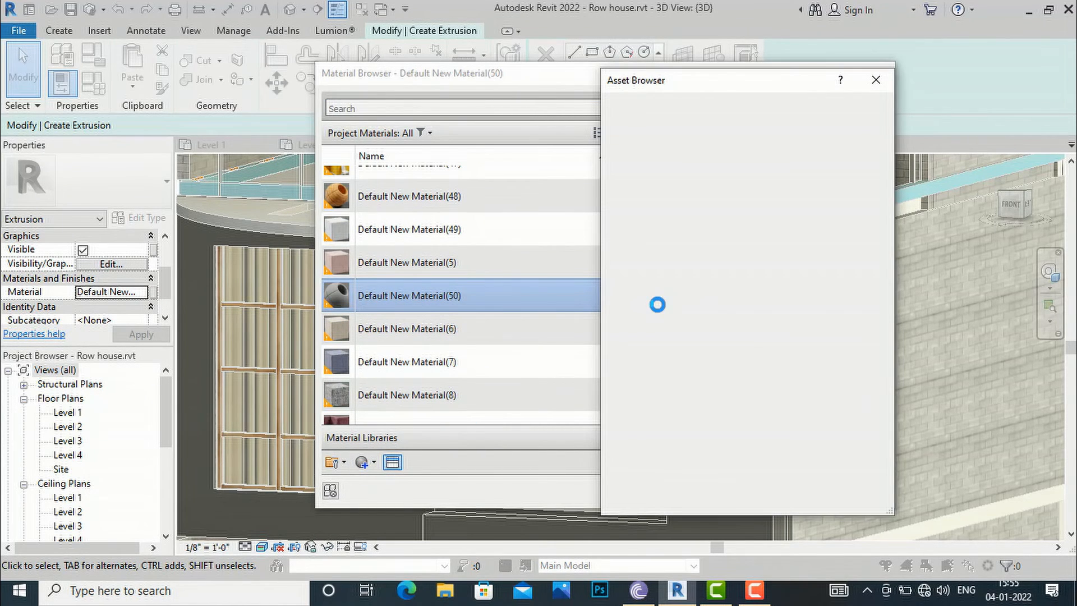
{"action": "scroll", "coordinate": [768, 370], "scroll_direction": "down", "scroll_amount": 3}
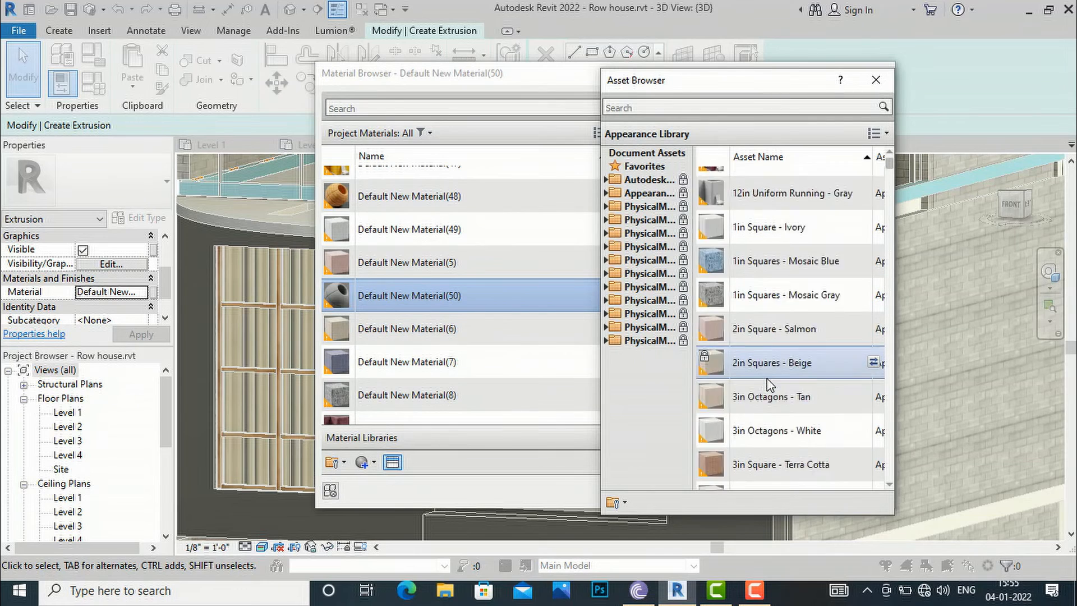
{"action": "scroll", "coordinate": [763, 309], "scroll_direction": "down", "scroll_amount": 6}
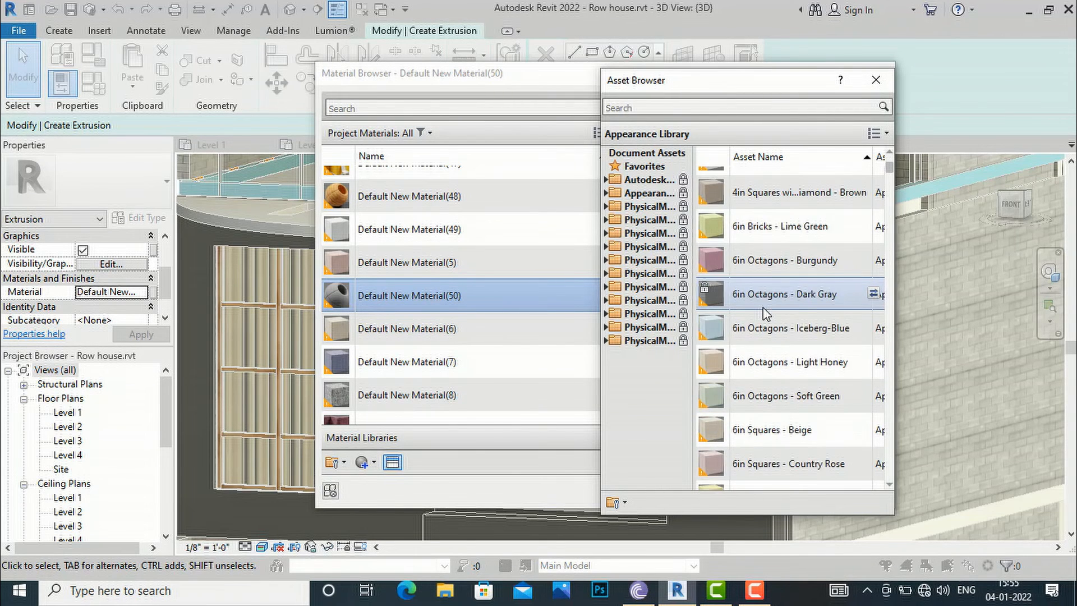
{"action": "scroll", "coordinate": [763, 312], "scroll_direction": "down", "scroll_amount": 2}
{"action": "left_click", "coordinate": [640, 106]}
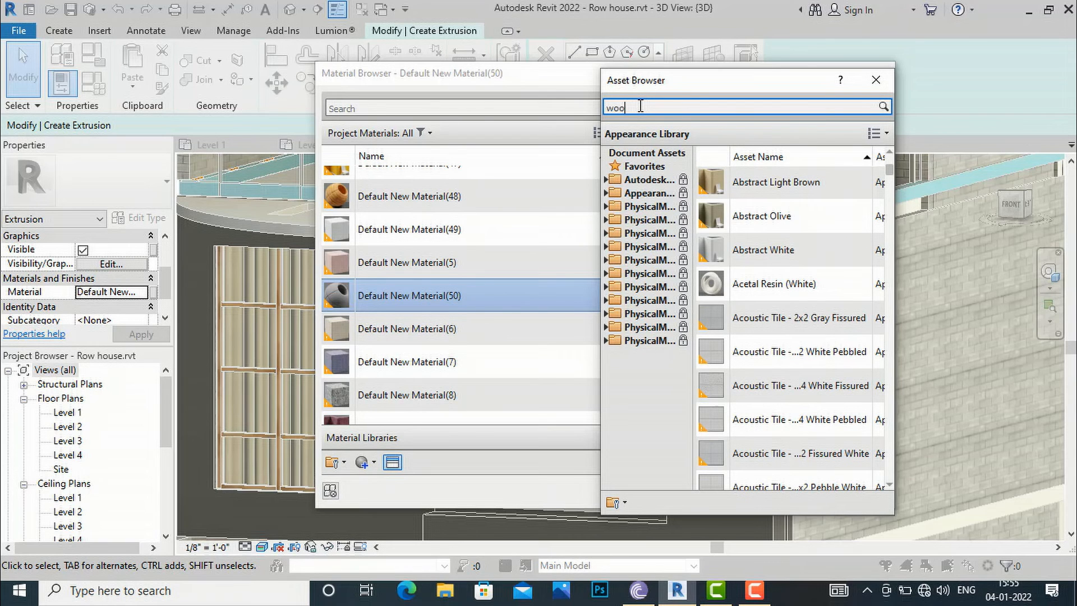
{"action": "key", "text": "Return"}
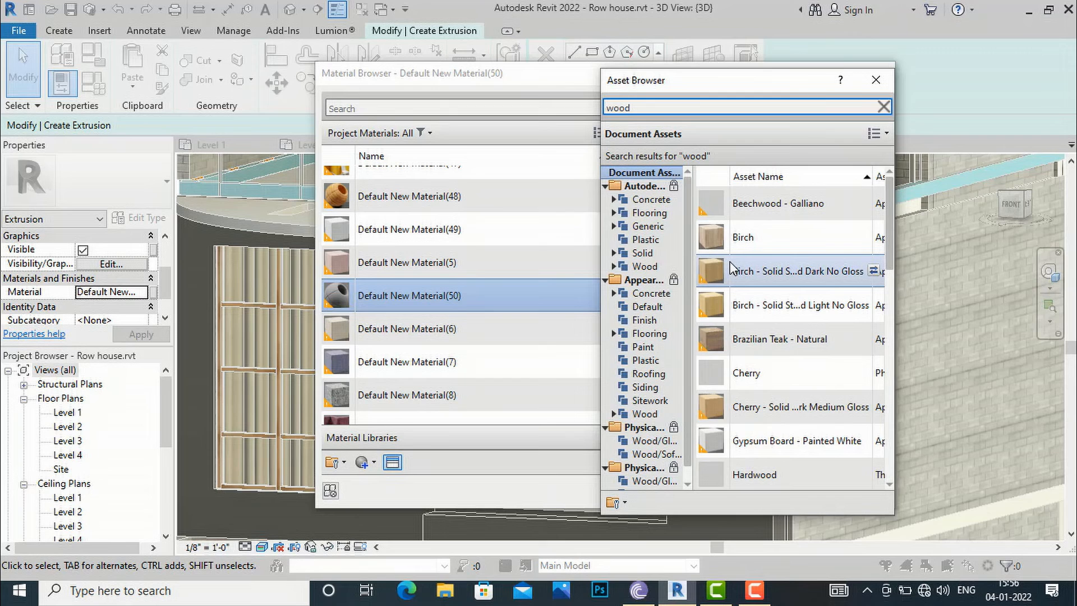
{"action": "double_click", "coordinate": [734, 267]}
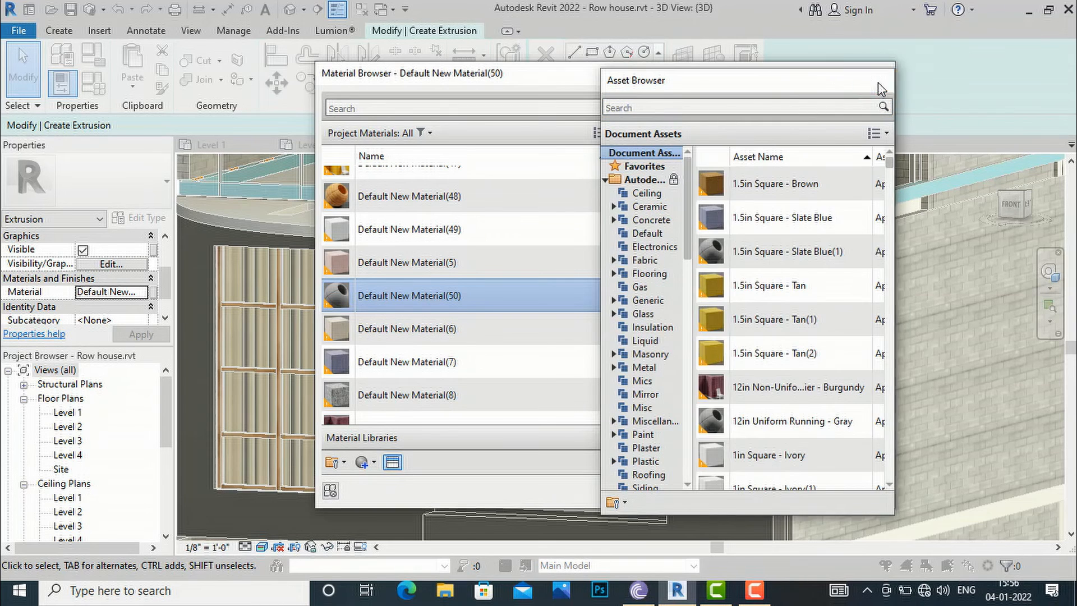
{"action": "left_click", "coordinate": [876, 83]}
{"action": "left_click", "coordinate": [864, 491]}
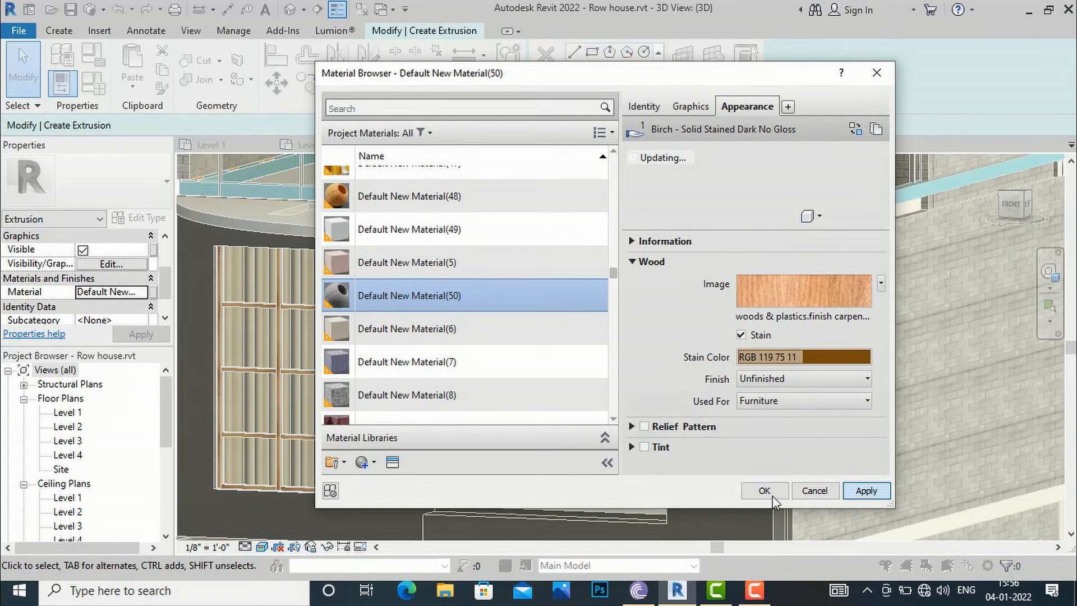
Step: Accept the new wood material, finish the small extrusion above the window and deselect it
{"action": "left_click", "coordinate": [765, 491]}
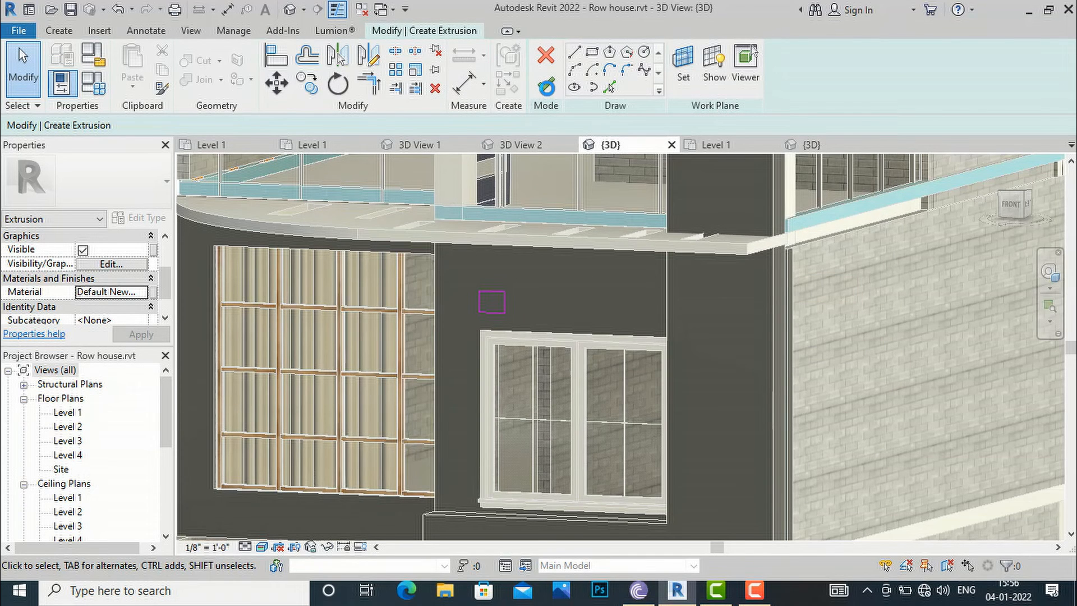
{"action": "left_click", "coordinate": [546, 87]}
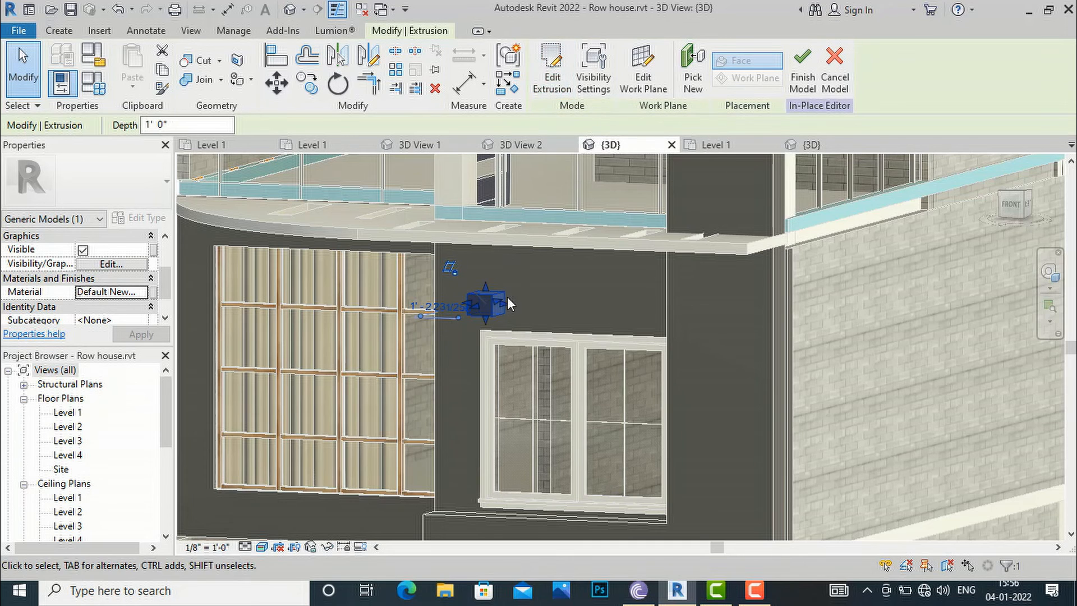
{"action": "scroll", "coordinate": [507, 297], "scroll_direction": "up", "scroll_amount": 3}
{"action": "key", "text": "Escape"}
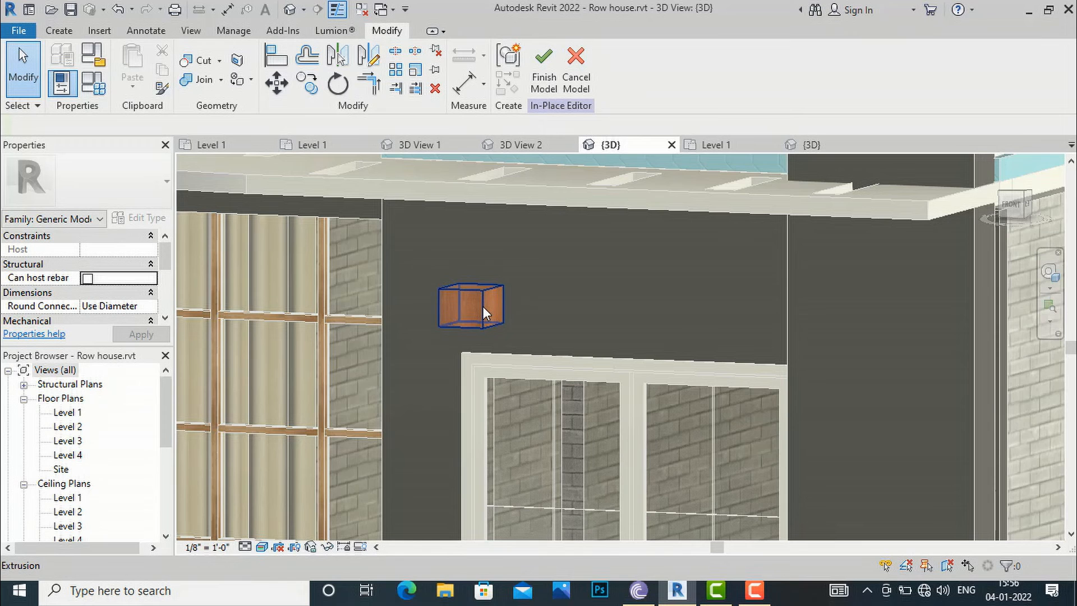
Step: Examine the finished extrusion on the full Row house facade and open the Level 1 floor plan
{"action": "scroll", "coordinate": [500, 295], "scroll_direction": "down", "scroll_amount": 2}
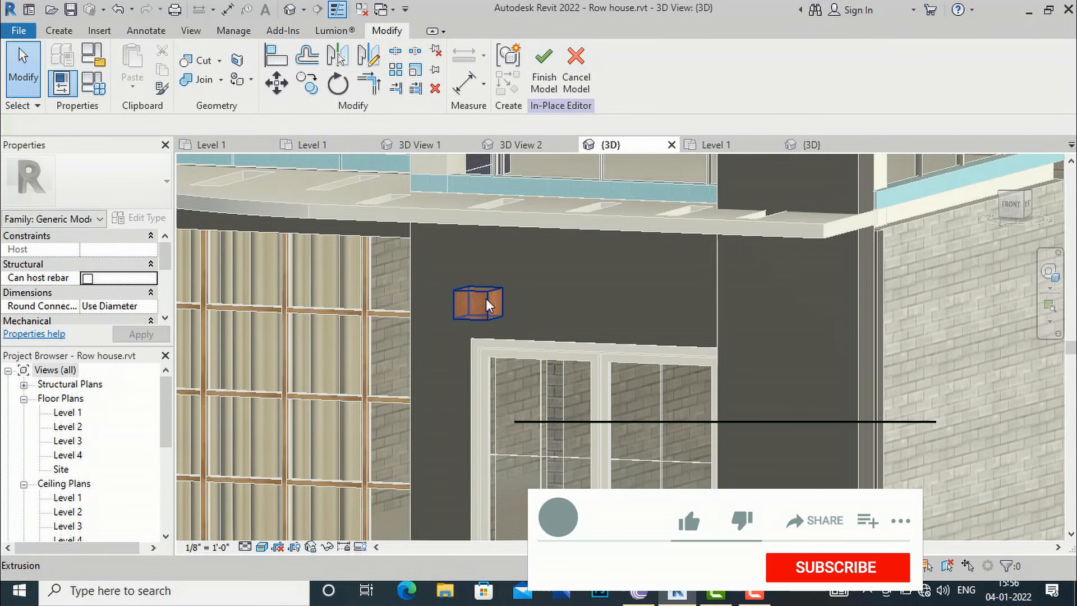
{"action": "scroll", "coordinate": [522, 259], "scroll_direction": "down", "scroll_amount": 2}
{"action": "scroll", "coordinate": [516, 252], "scroll_direction": "down", "scroll_amount": 4}
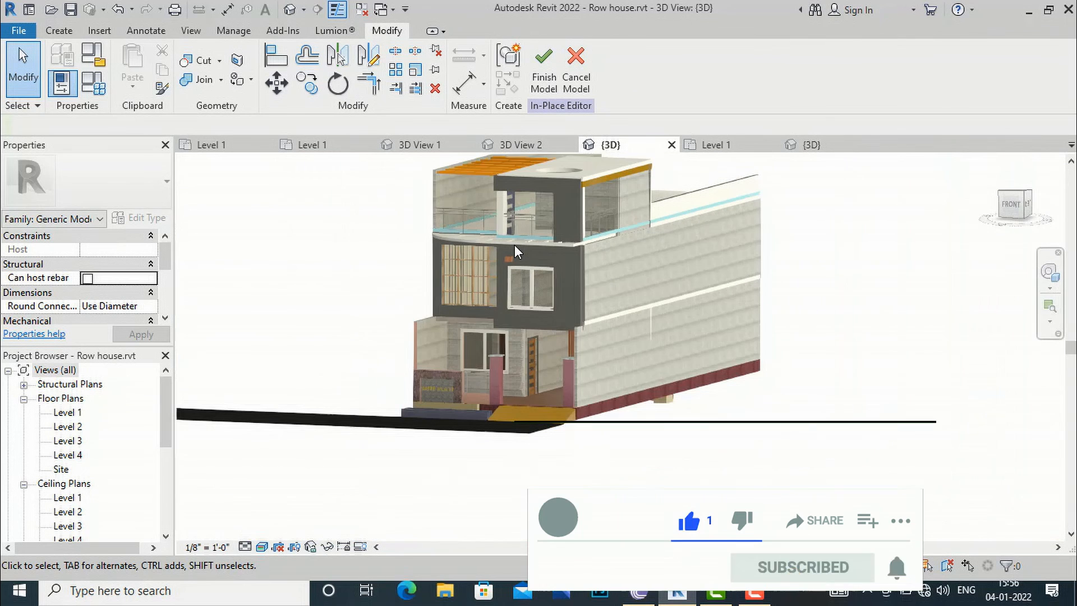
{"action": "double_click", "coordinate": [67, 414]}
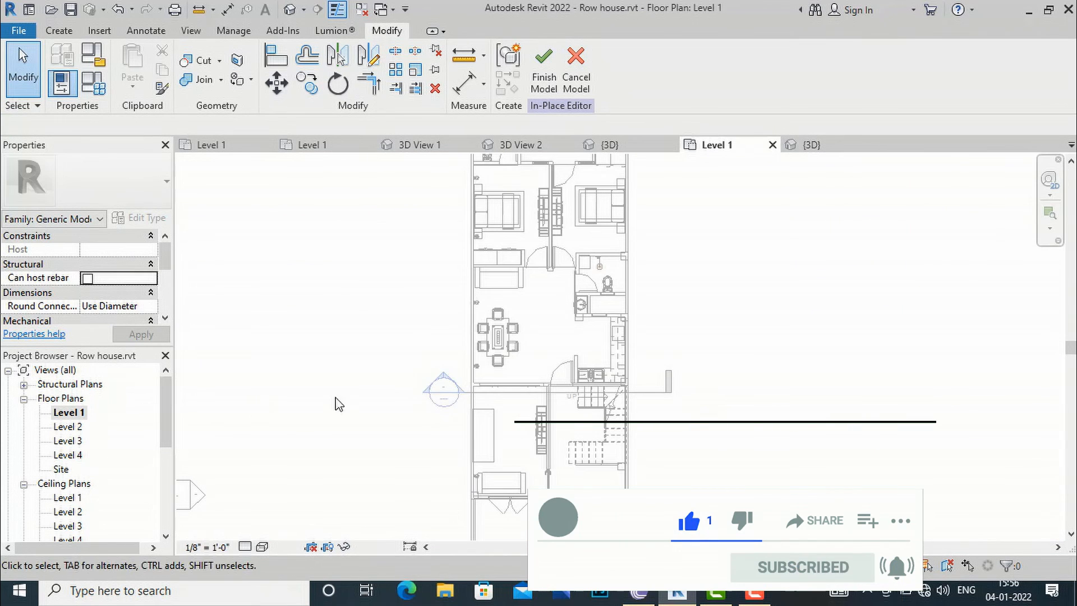
Step: Switch to 3D View 2 of the restaurant project and show the available component commands
{"action": "left_click", "coordinate": [536, 147]}
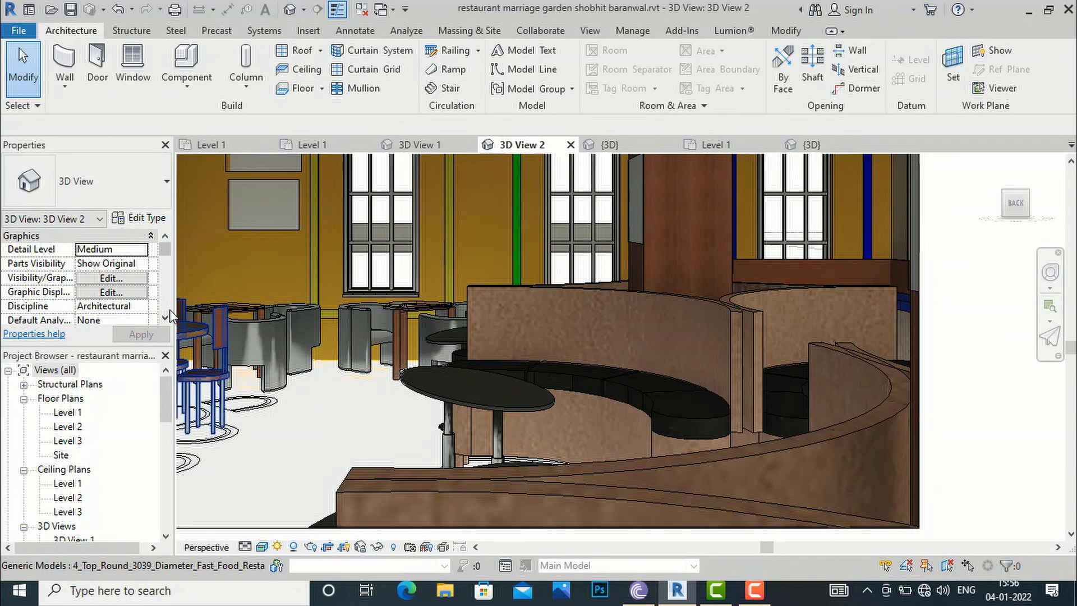
{"action": "left_click", "coordinate": [202, 85]}
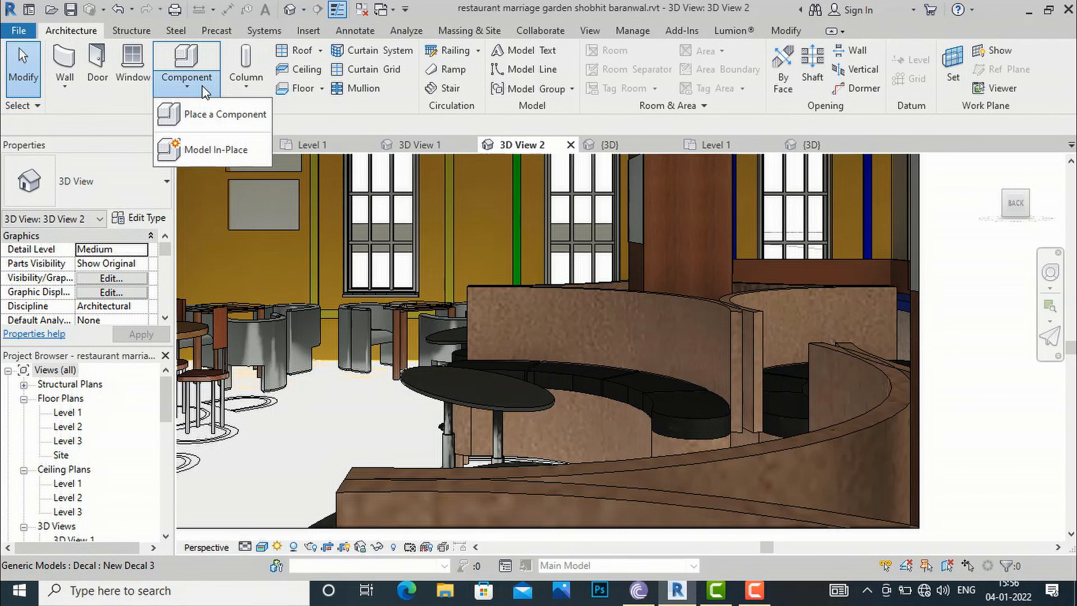